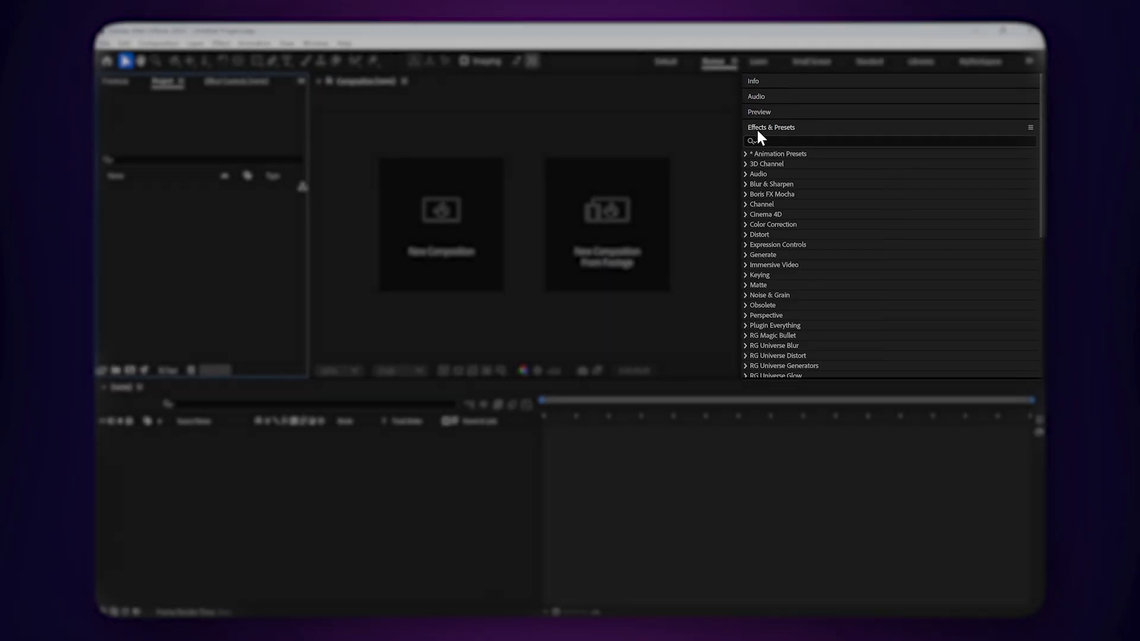
Create a new composition named "my compoTutoae" with the default HD 1920x1080 settings.
scroll(844, 156, "down", 10)
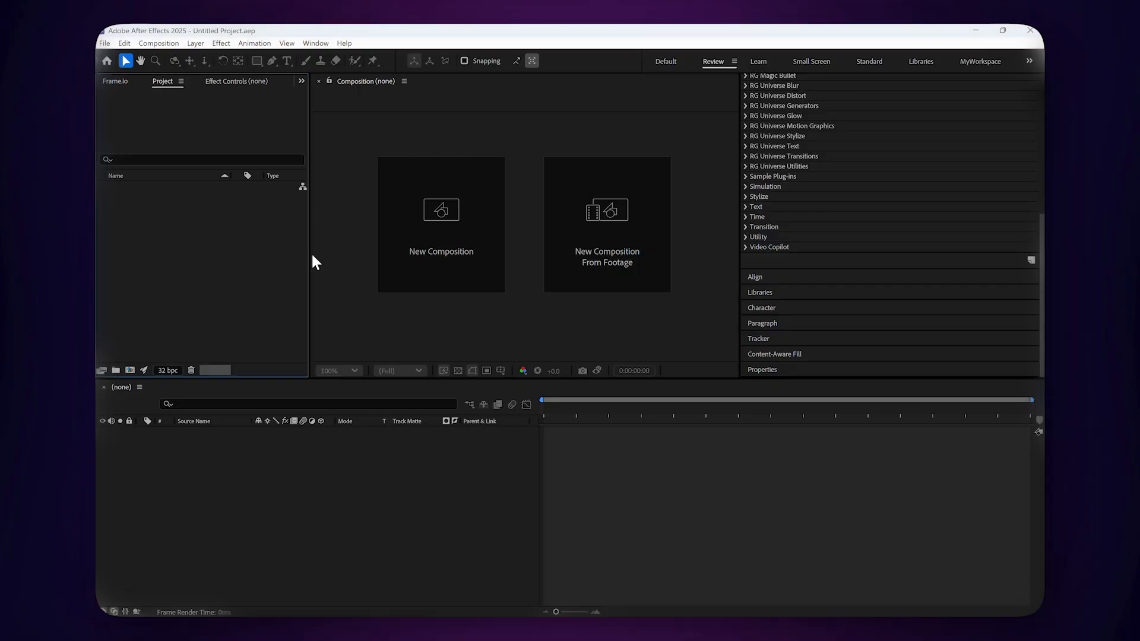
right_click(193, 231)
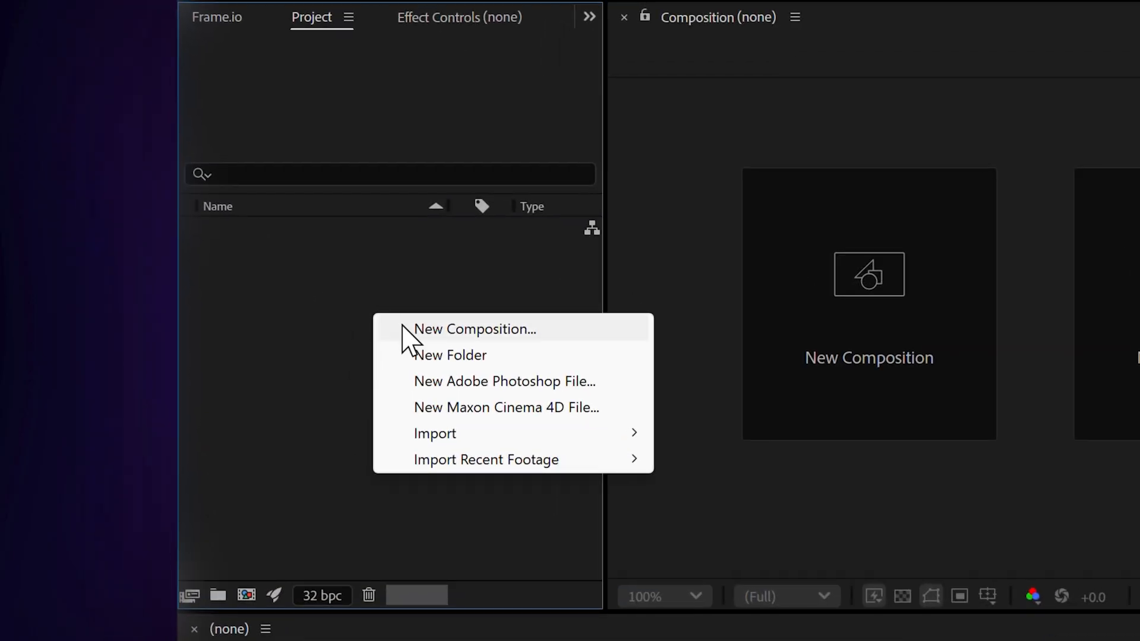
left_click(455, 330)
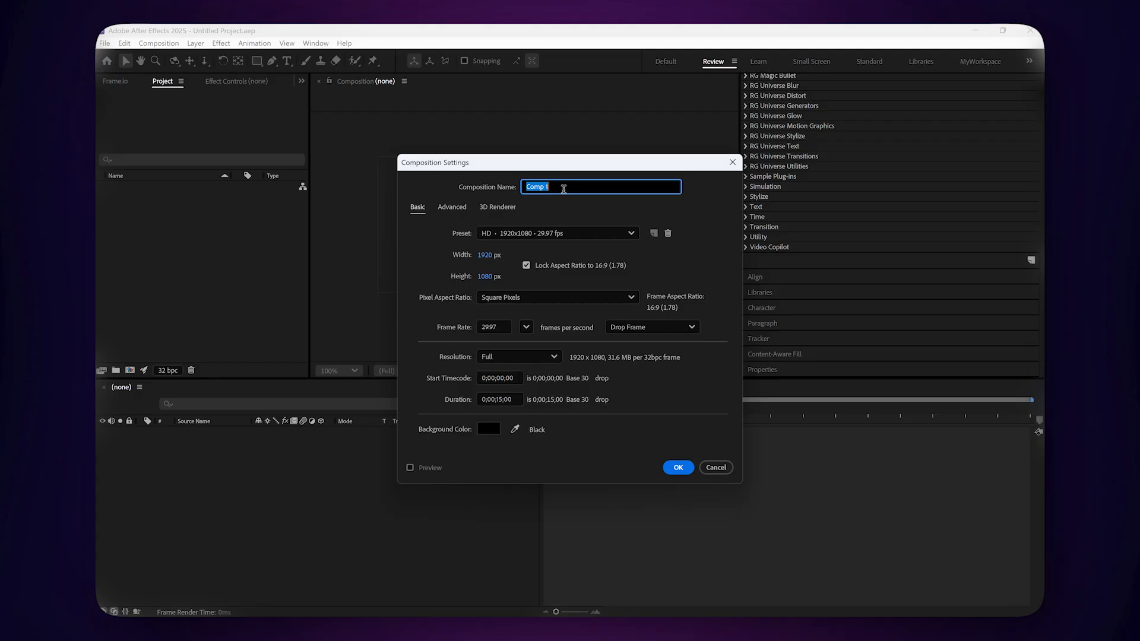
type("my")
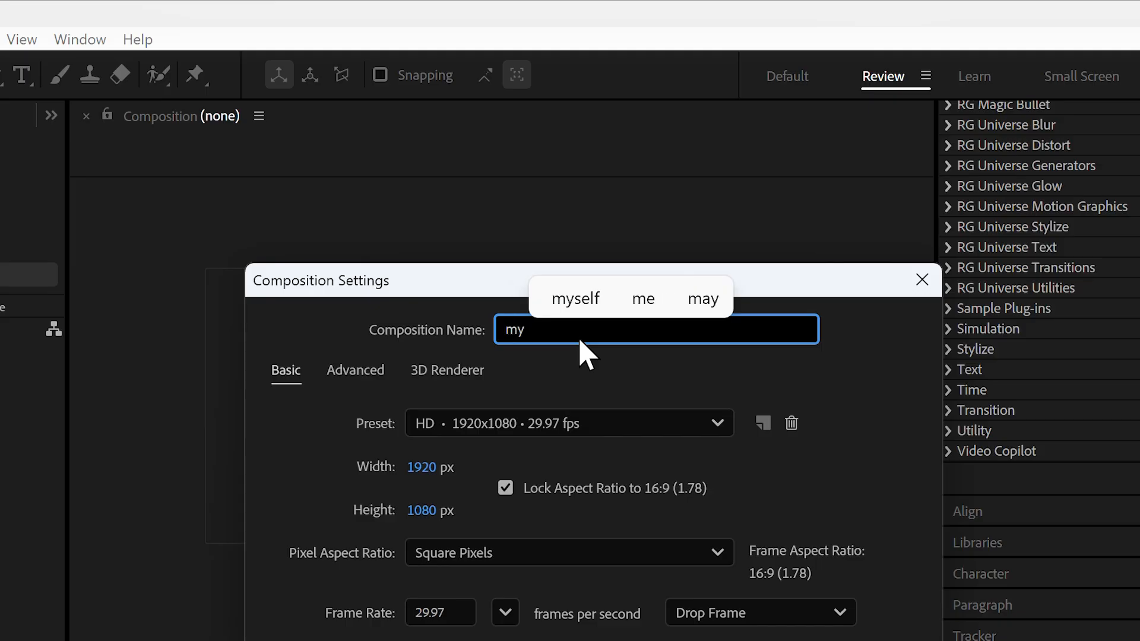
type(" compo")
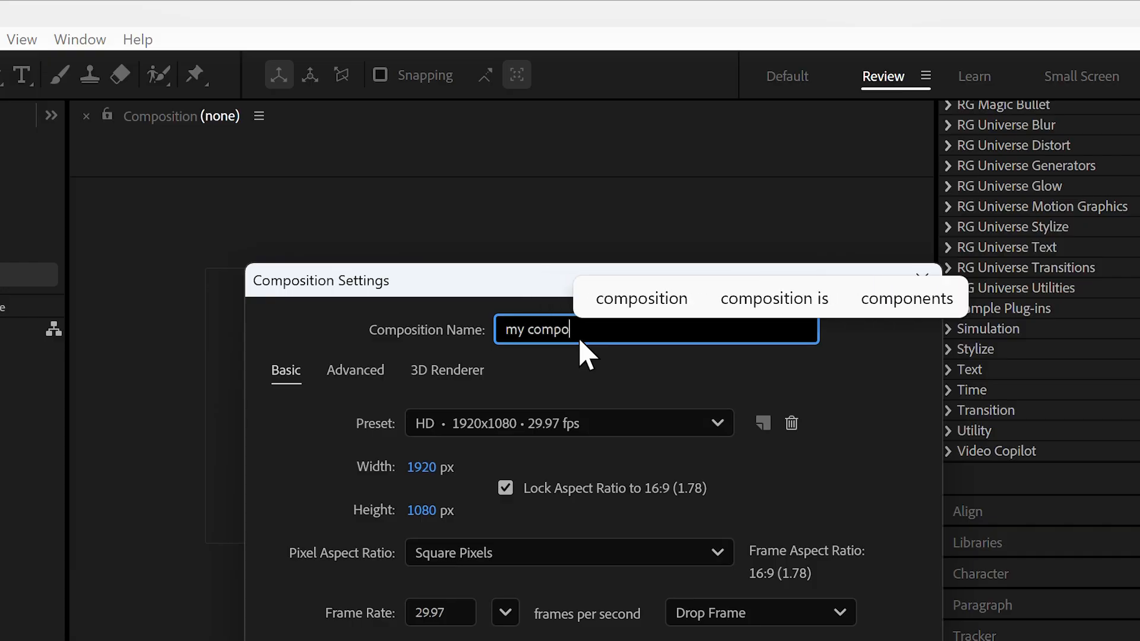
type("sition")
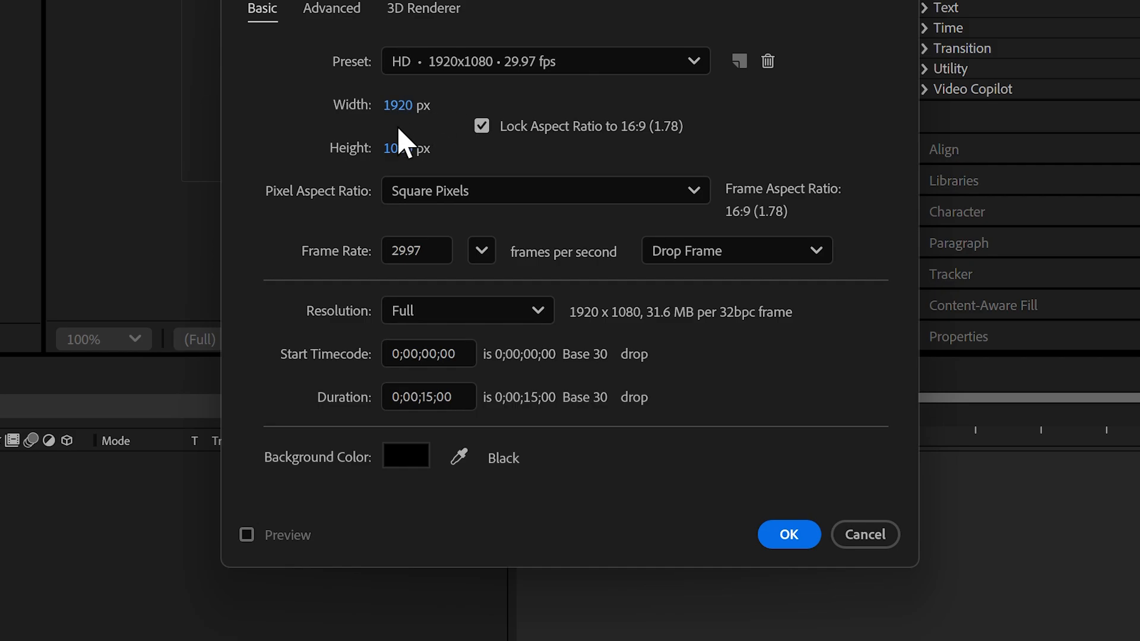
left_click(791, 538)
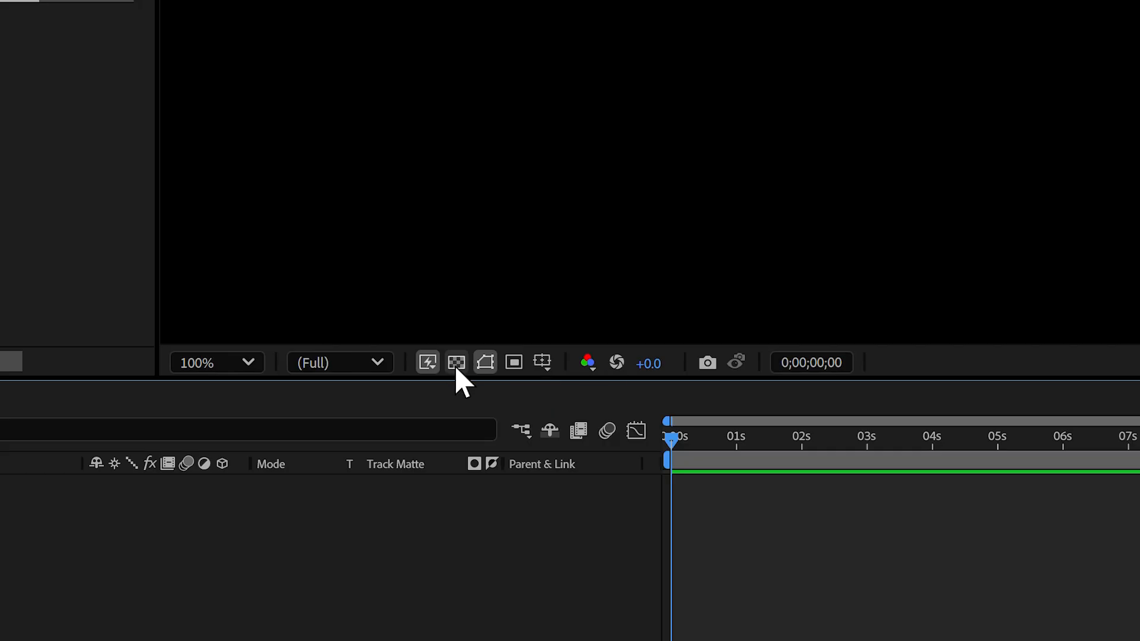
Toggle the transparency grid on and back off in the viewer.
left_click(457, 368)
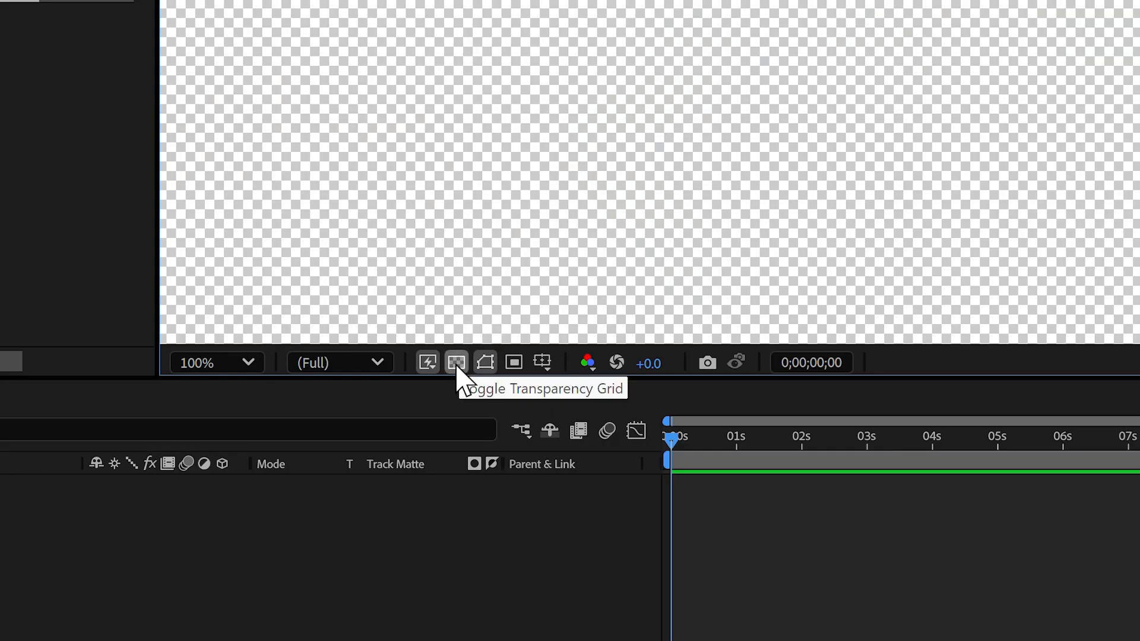
left_click(457, 367)
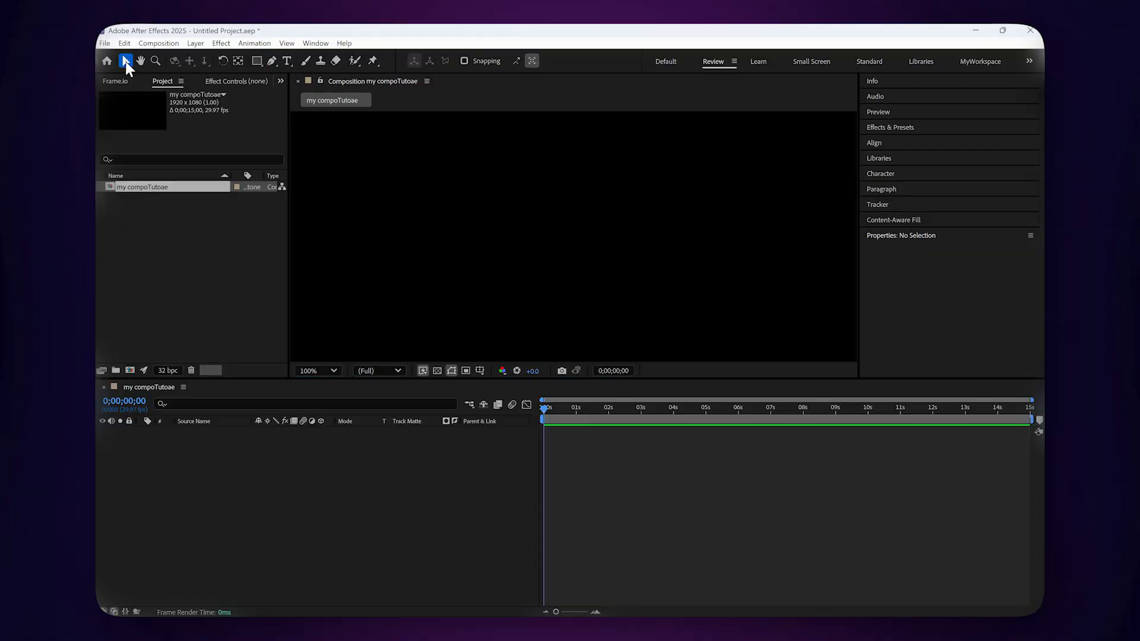
Add a new solid layer named "bg" to the composition.
right_click(337, 453)
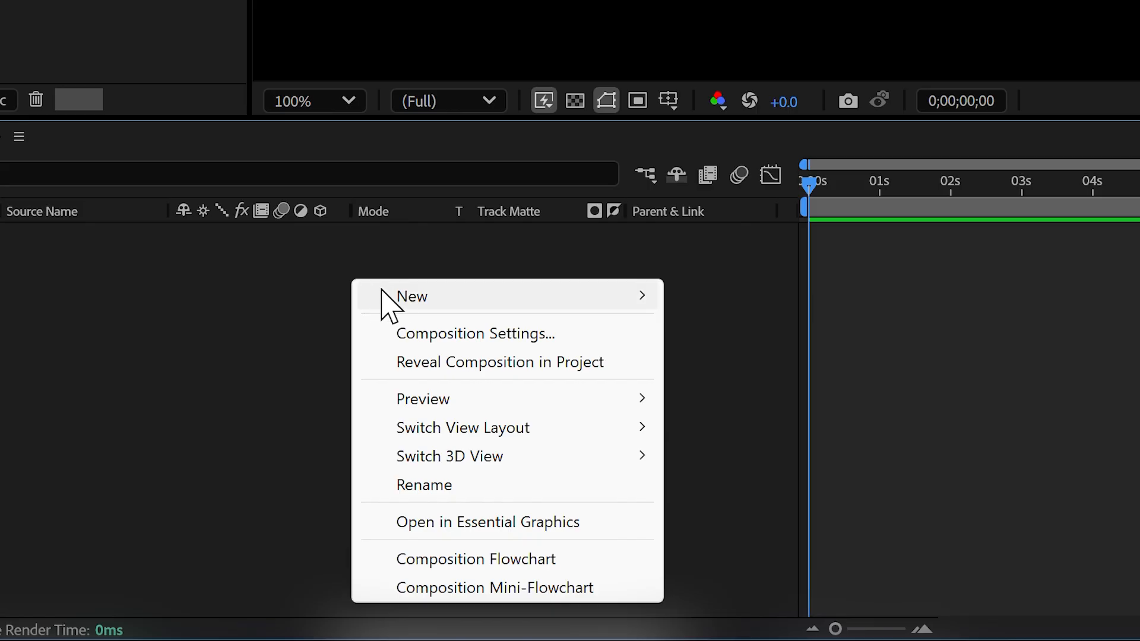
mouse_move(402, 301)
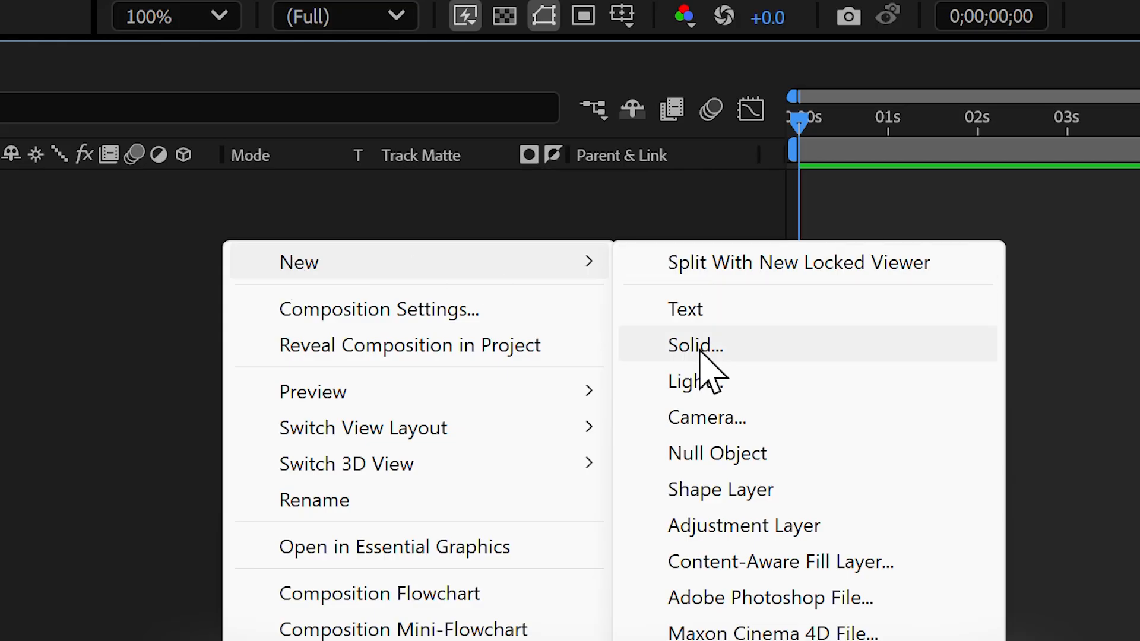
left_click(736, 361)
type("bg")
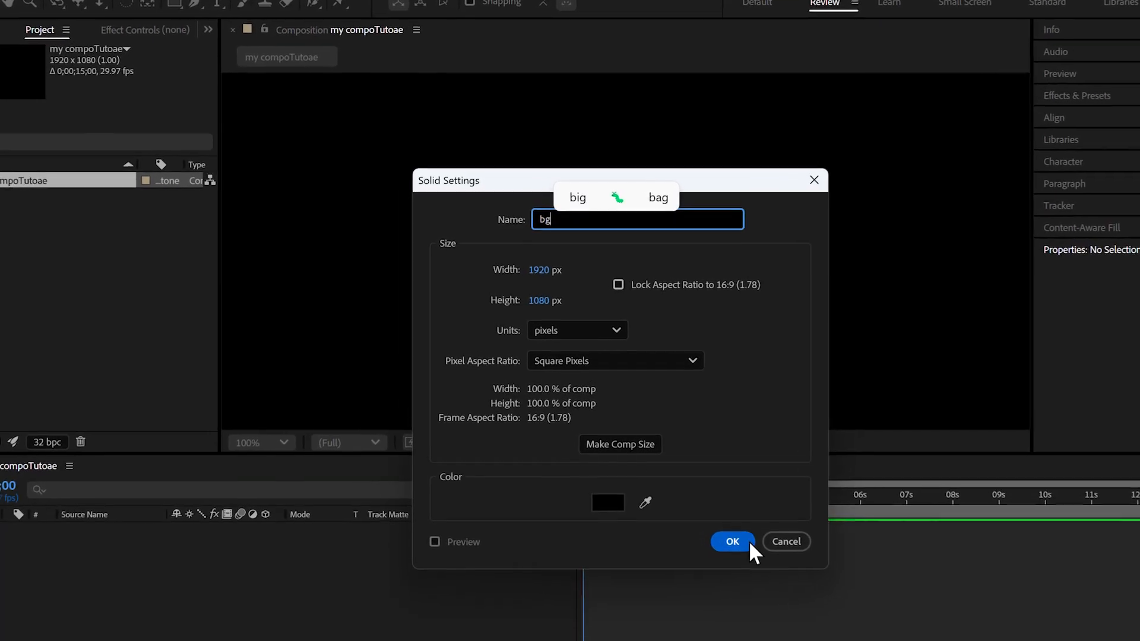
left_click(739, 542)
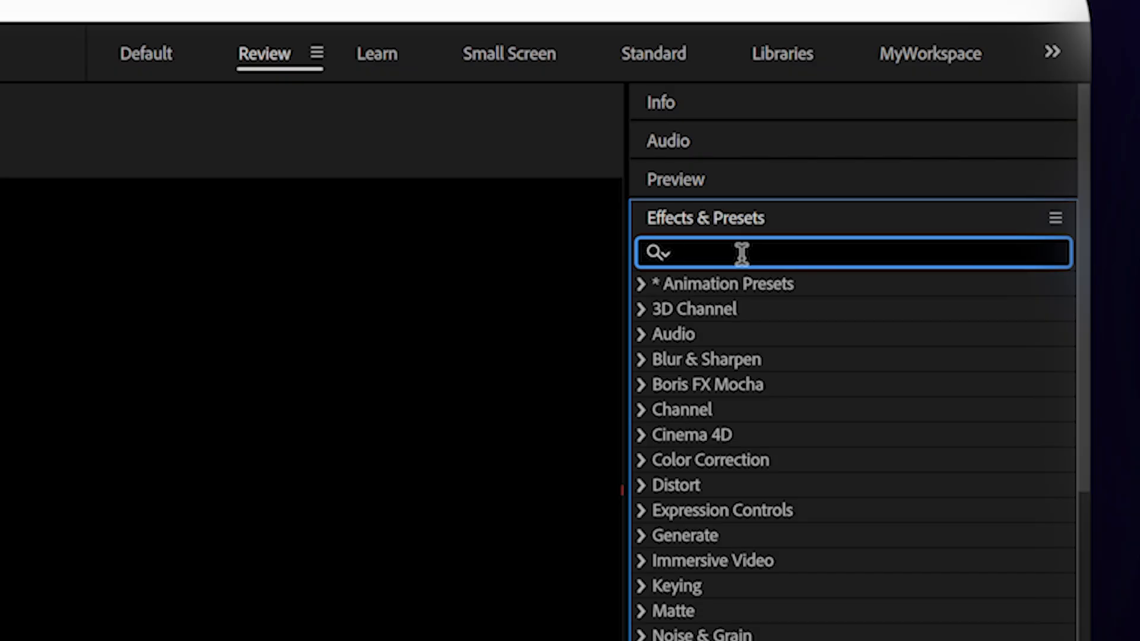
Search the effects for "gradient ramp" and apply Gradient Ramp to the bg layer.
type("gradient ramp")
left_click_drag(807, 308, 355, 410)
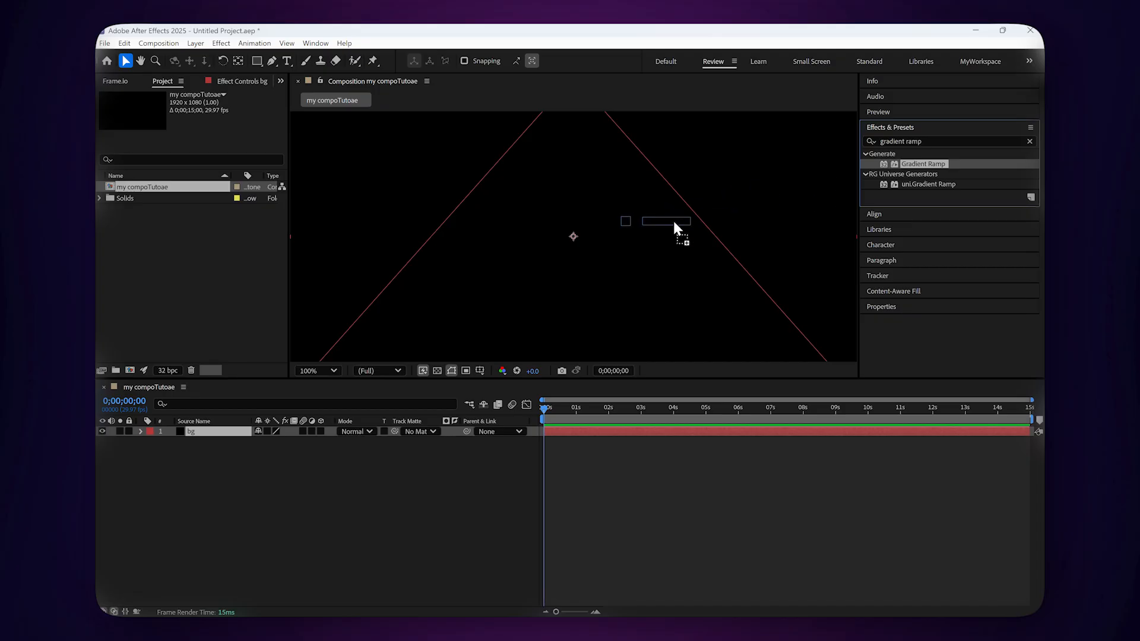
left_click_drag(673, 221, 242, 438)
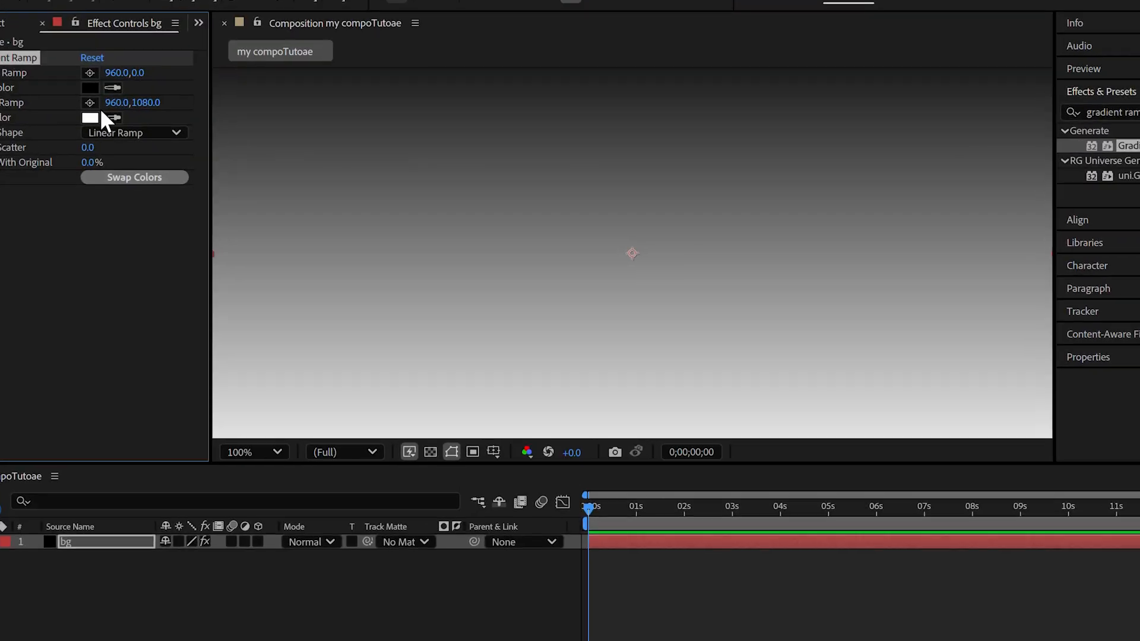
Set the gradient's end color to a dark blue and change the Ramp Shape to Radial Ramp.
left_click(90, 87)
left_click(688, 256)
left_click(90, 117)
left_click_drag(573, 355, 585, 375)
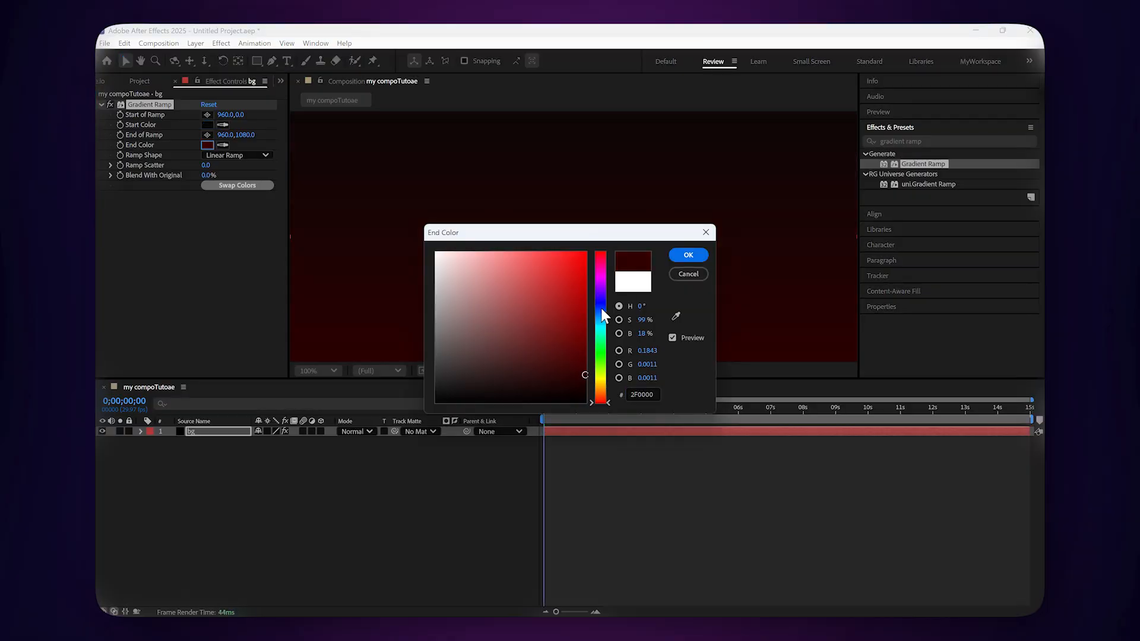
left_click(603, 315)
key("Return")
left_click(217, 157)
left_click(248, 178)
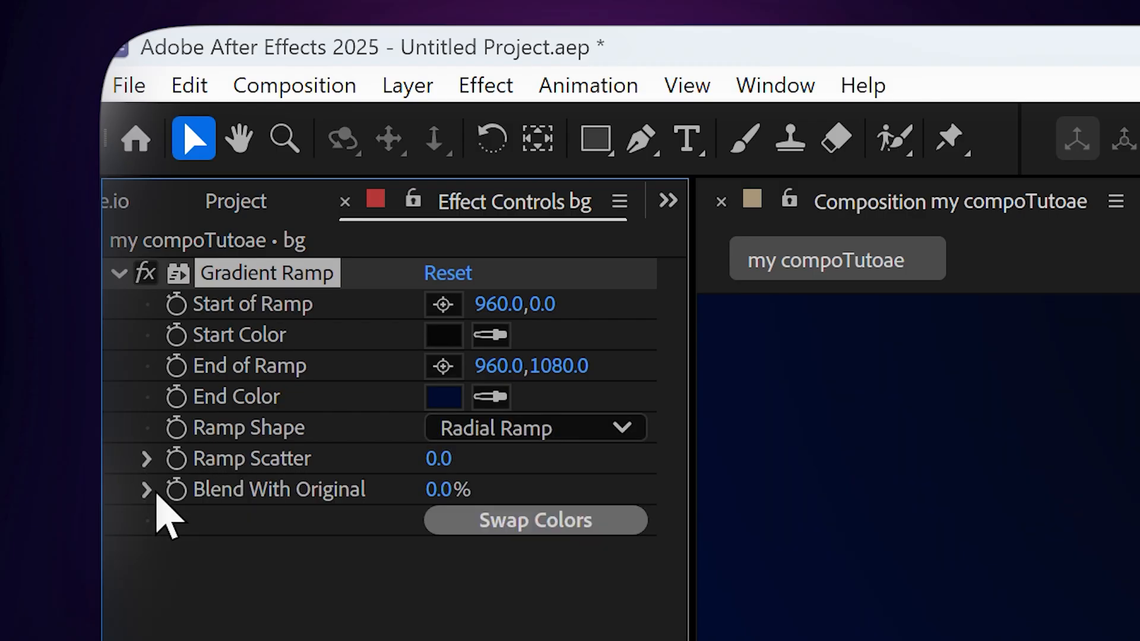
Swap the gradient colors and raise the Ramp Scatter to about 66.
left_click_drag(207, 166, 472, 168)
left_click(534, 520)
left_click_drag(443, 458, 475, 460)
key("Return")
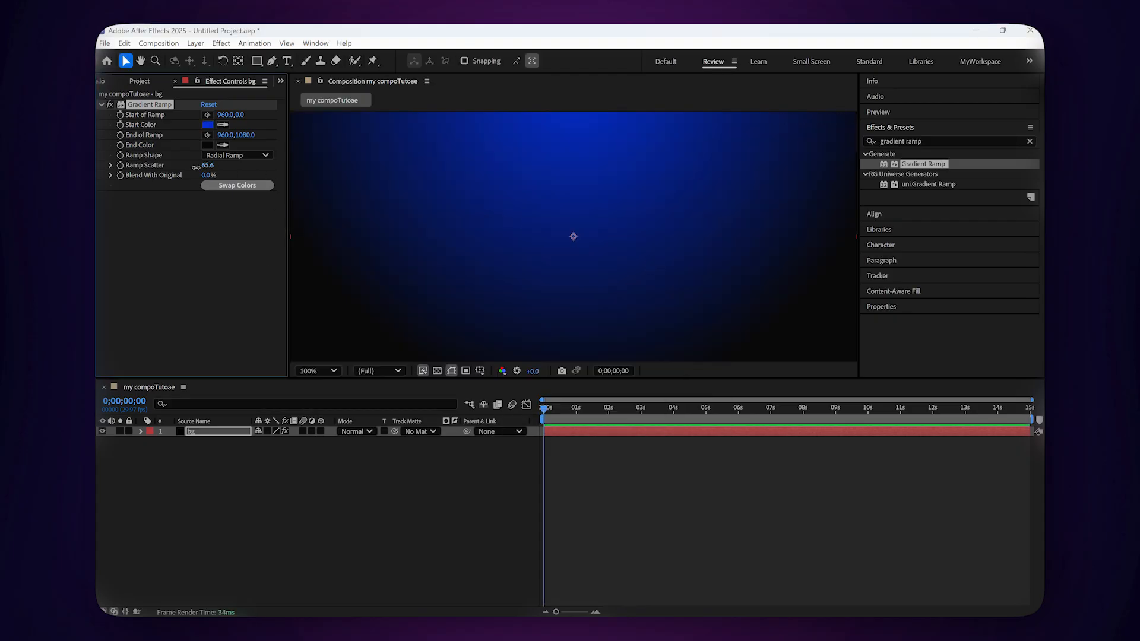
Set the gradient's end color to a very dark blue, hex 02021F.
left_click(208, 145)
left_click(601, 302)
left_click(558, 371)
left_click_drag(558, 372, 518, 382)
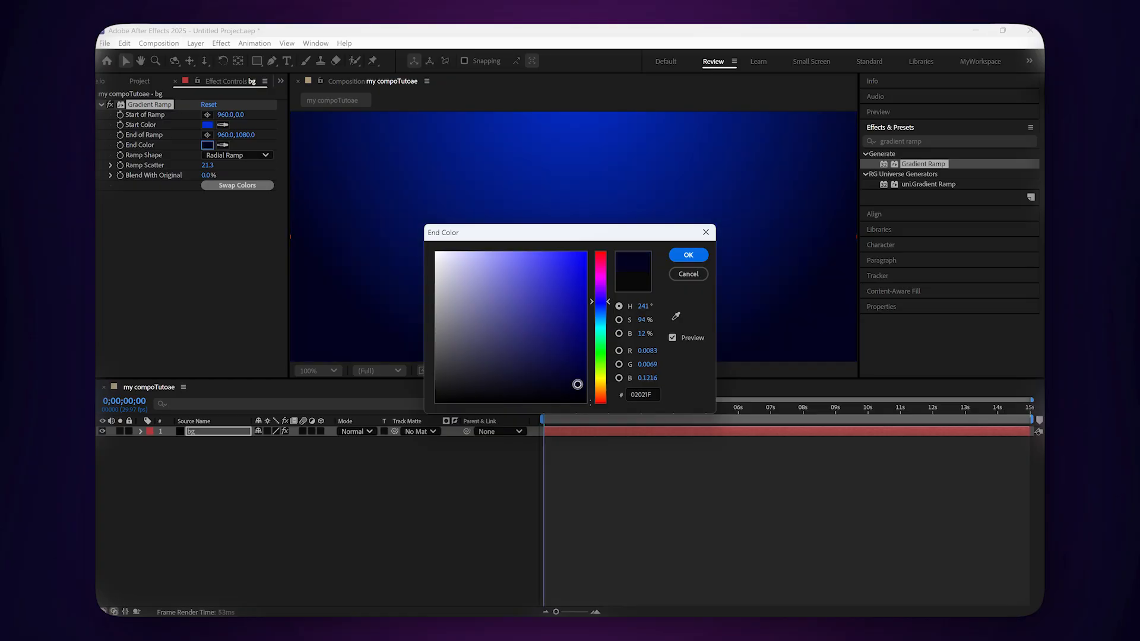
left_click(611, 527)
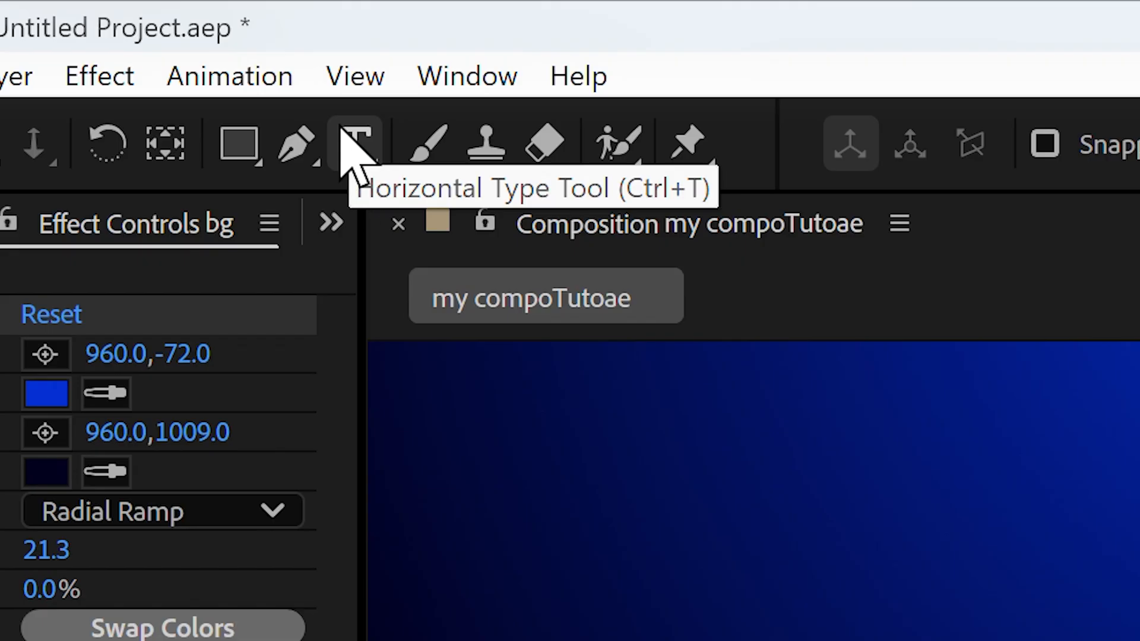
Create a text layer in the viewer reading "My text".
left_click(287, 60)
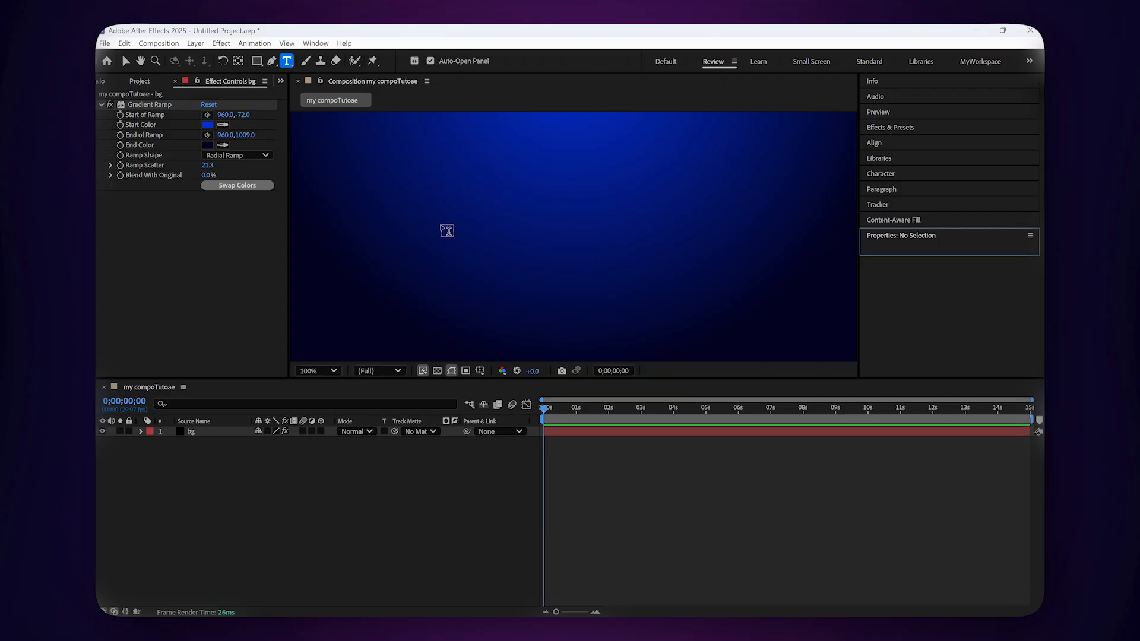
left_click(442, 231)
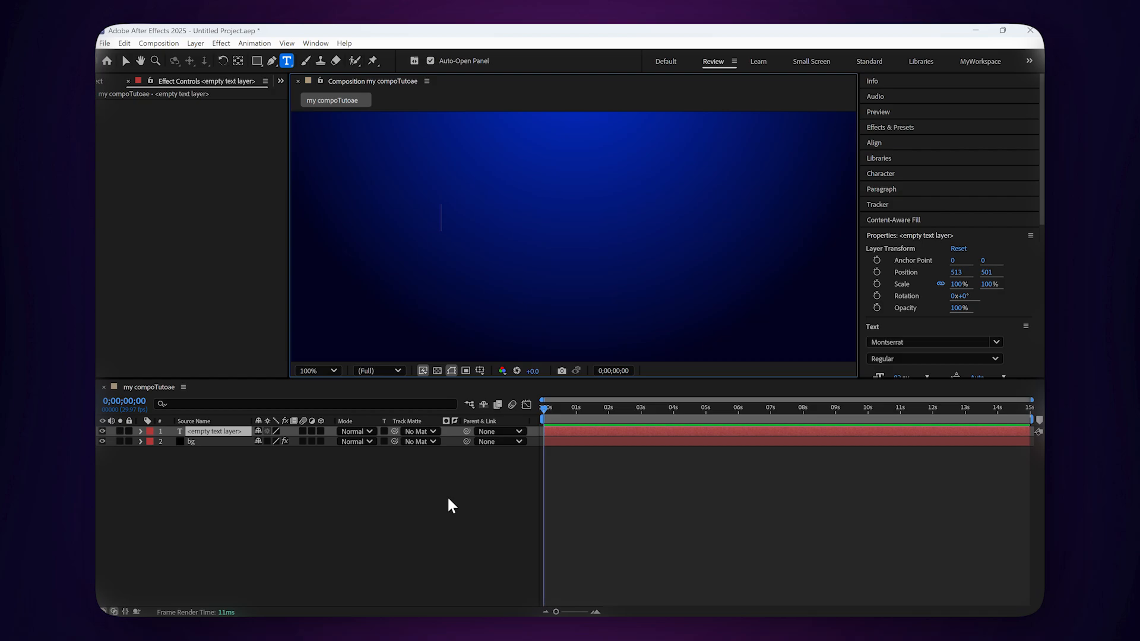
type("m")
key("BackSpace")
type("My text")
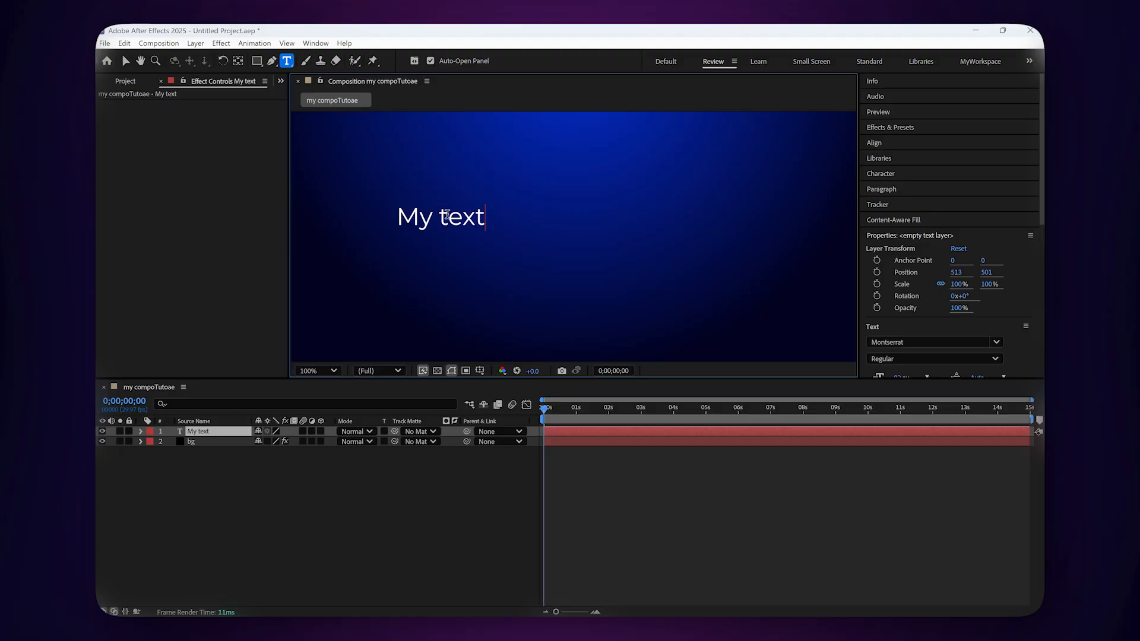
Select all the text and center it horizontally in the composition.
key("ctrl+a")
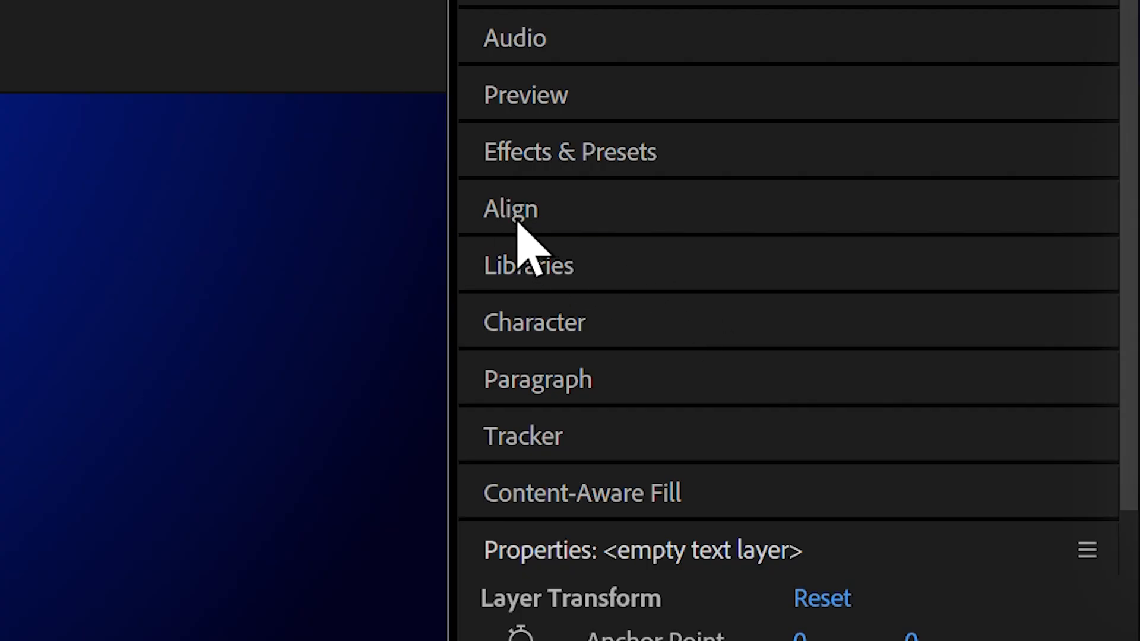
left_click(517, 222)
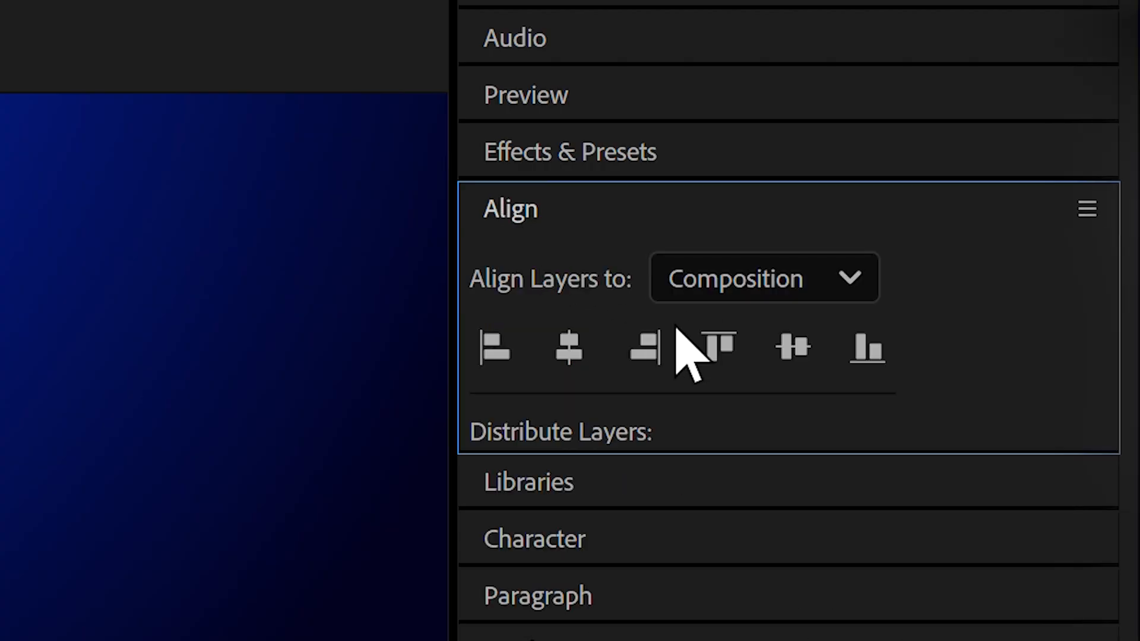
left_click(566, 345)
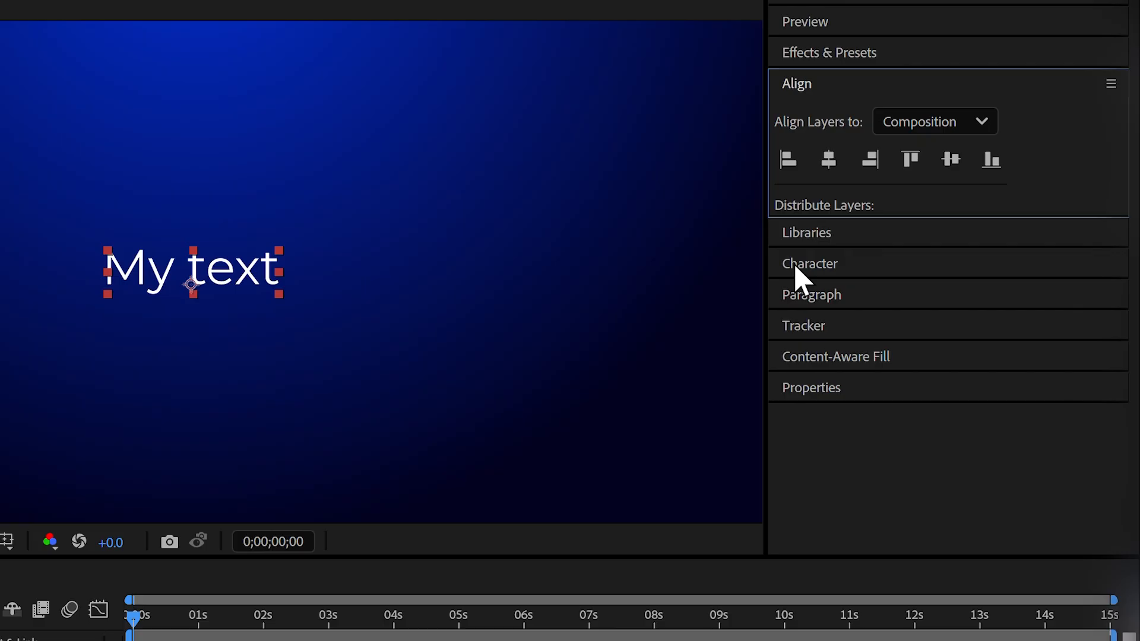
Set the text's font style to Montserrat Black.
left_click(874, 233)
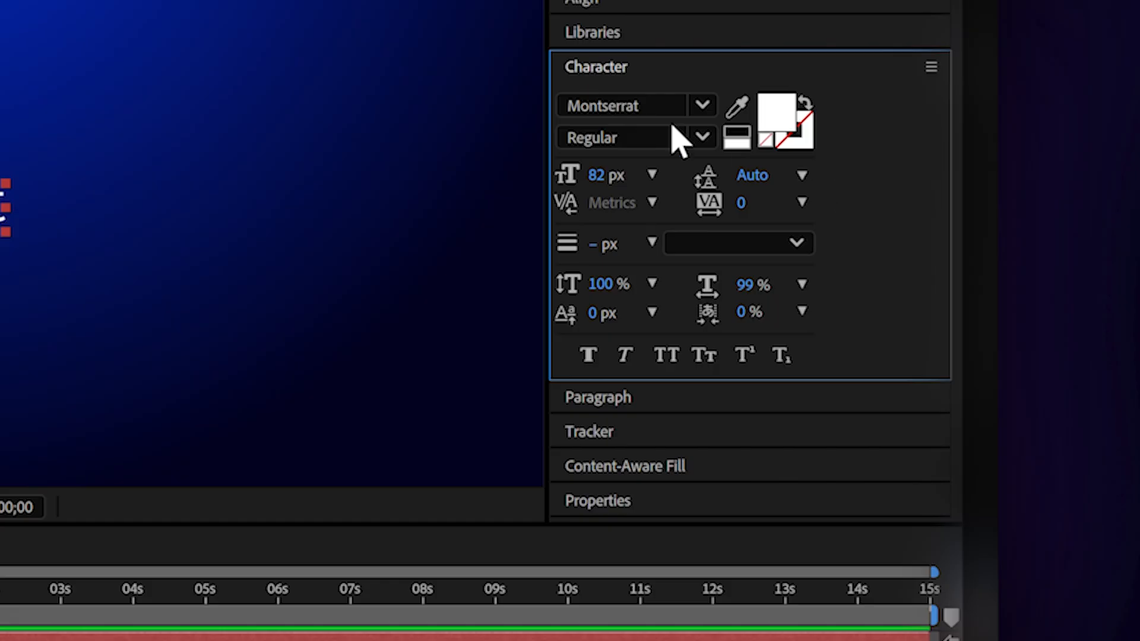
left_click(852, 180)
left_click(538, 516)
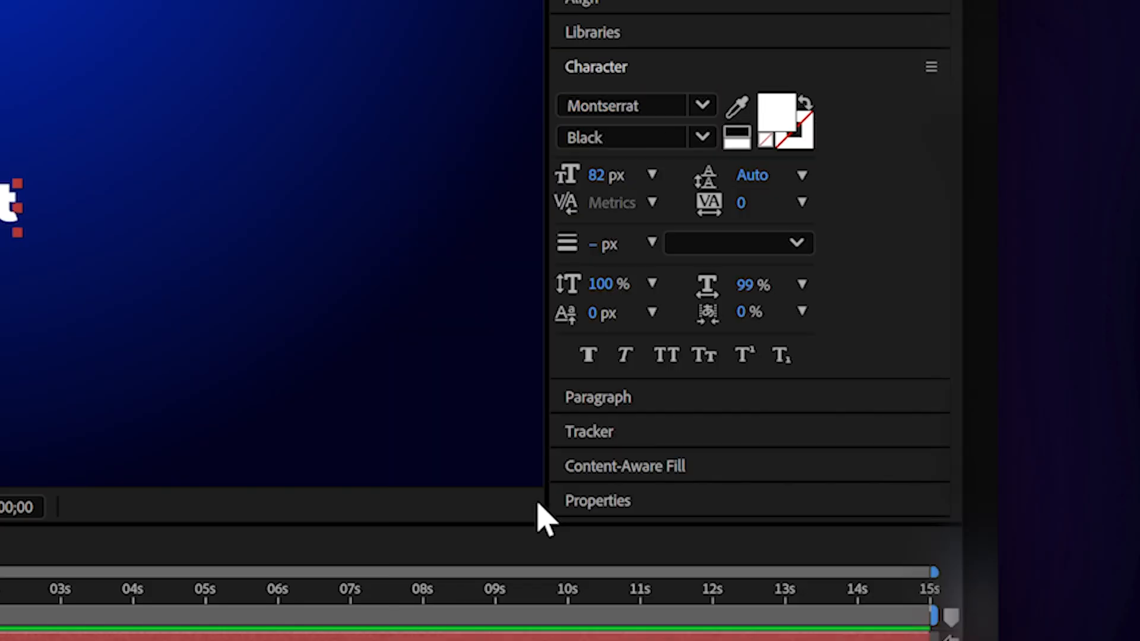
Set the text's font size to 100 px.
left_click_drag(597, 176, 669, 186)
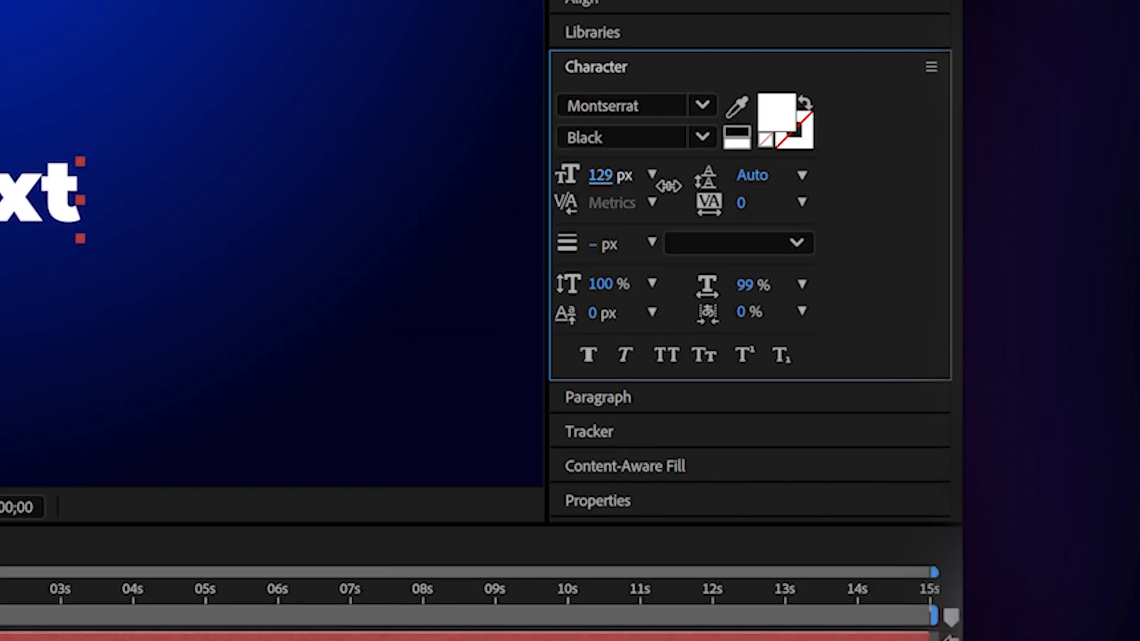
left_click(603, 175)
type("100")
key("Return")
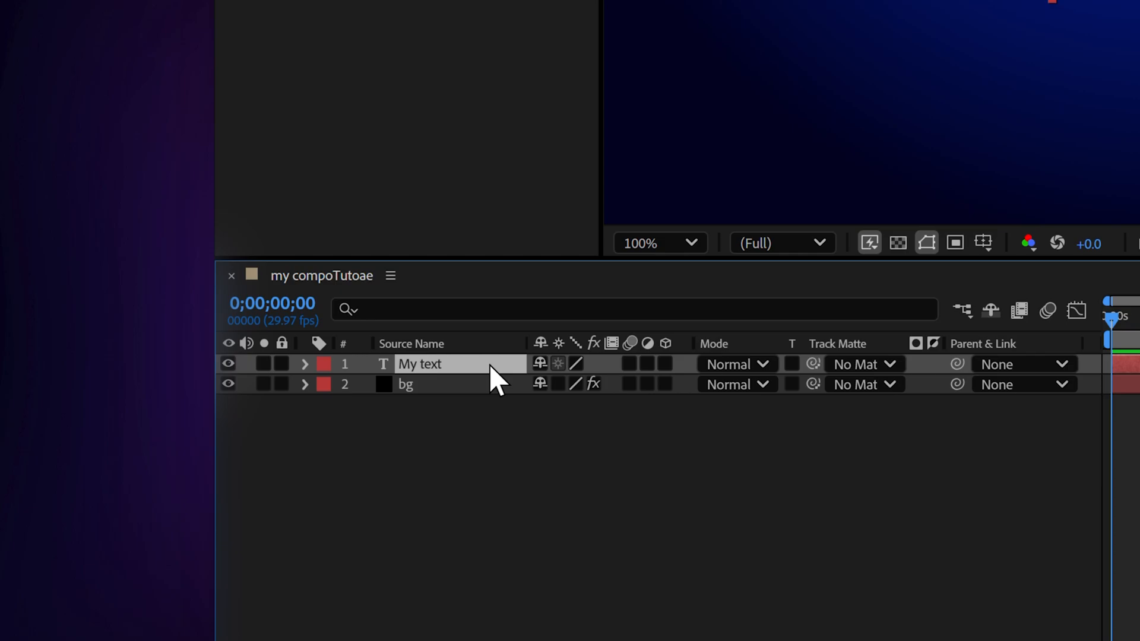
Apply Bevel and Emboss and Gradient Overlay layer styles to the text layer and expand them.
right_click(489, 365)
mouse_move(437, 352)
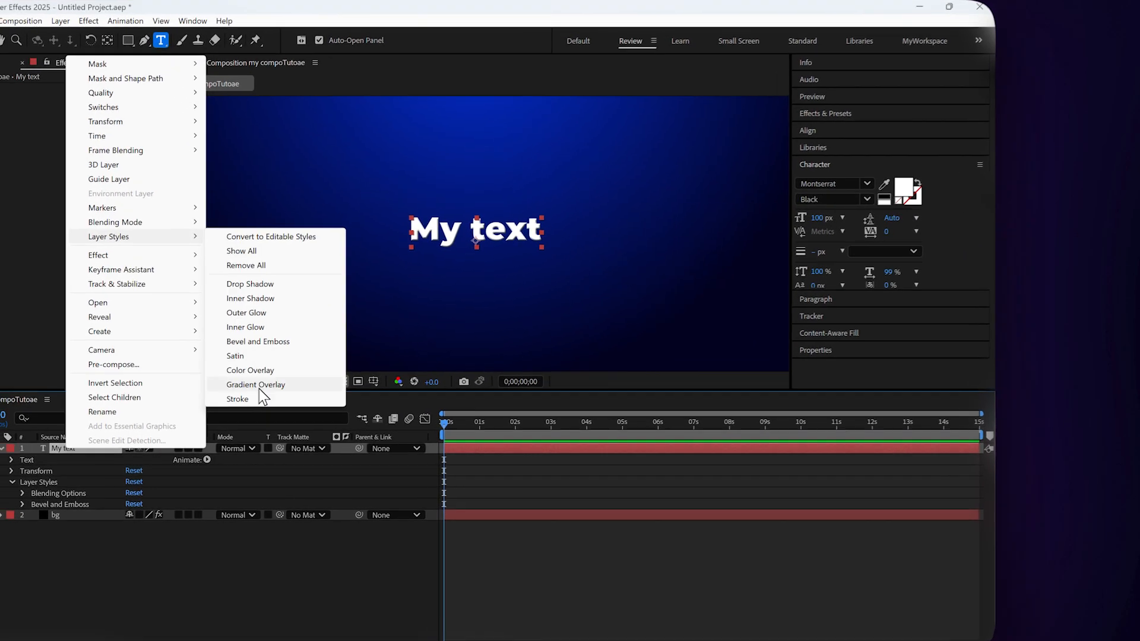
left_click(258, 386)
left_click(22, 515)
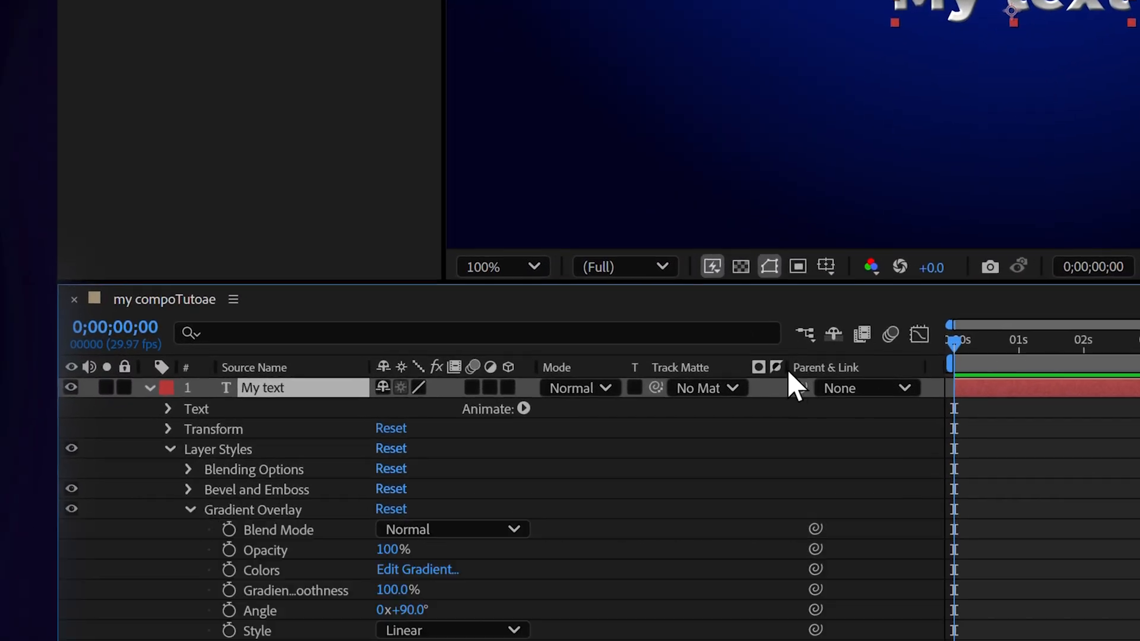
Edit the Gradient Overlay colors, adjusting the gradient stops and their colors in the gradient editor.
left_click(417, 489)
left_click_drag(744, 53, 370, 53)
left_click_drag(743, 108, 394, 108)
left_click_drag(269, 108, 743, 108)
left_click_drag(269, 53, 744, 53)
left_click_drag(394, 108, 356, 109)
left_click(599, 335)
left_click(519, 323)
left_click_drag(519, 323, 580, 382)
key("Return")
Set keyframes on the text layer's Position and Opacity at the start, with Opacity at 0%.
left_click(224, 410)
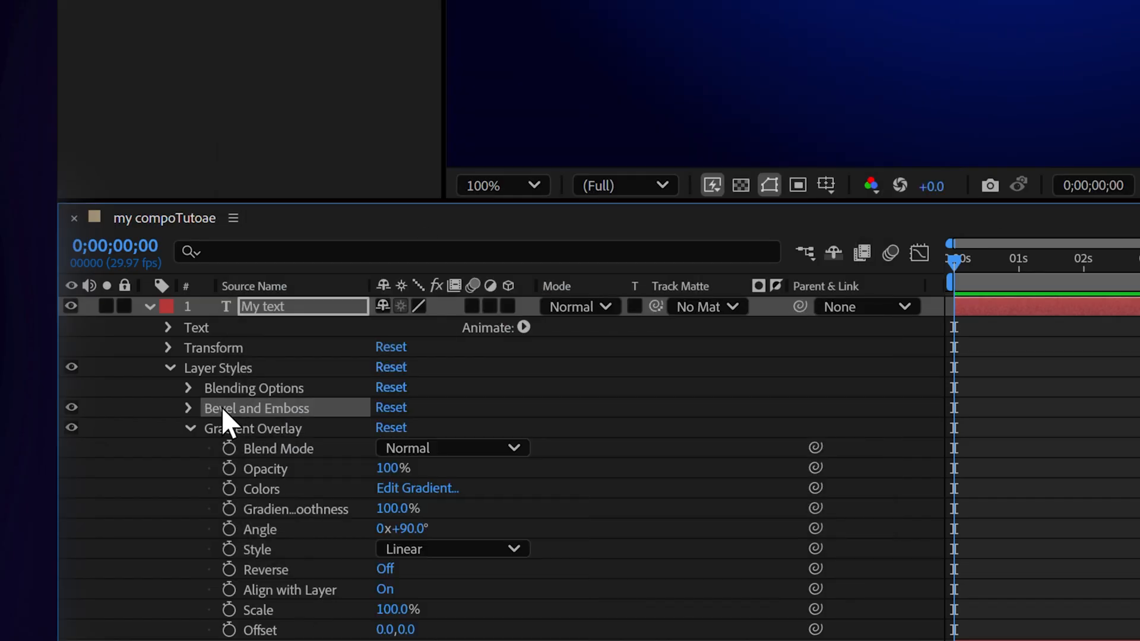
left_click(170, 367)
left_click(150, 306)
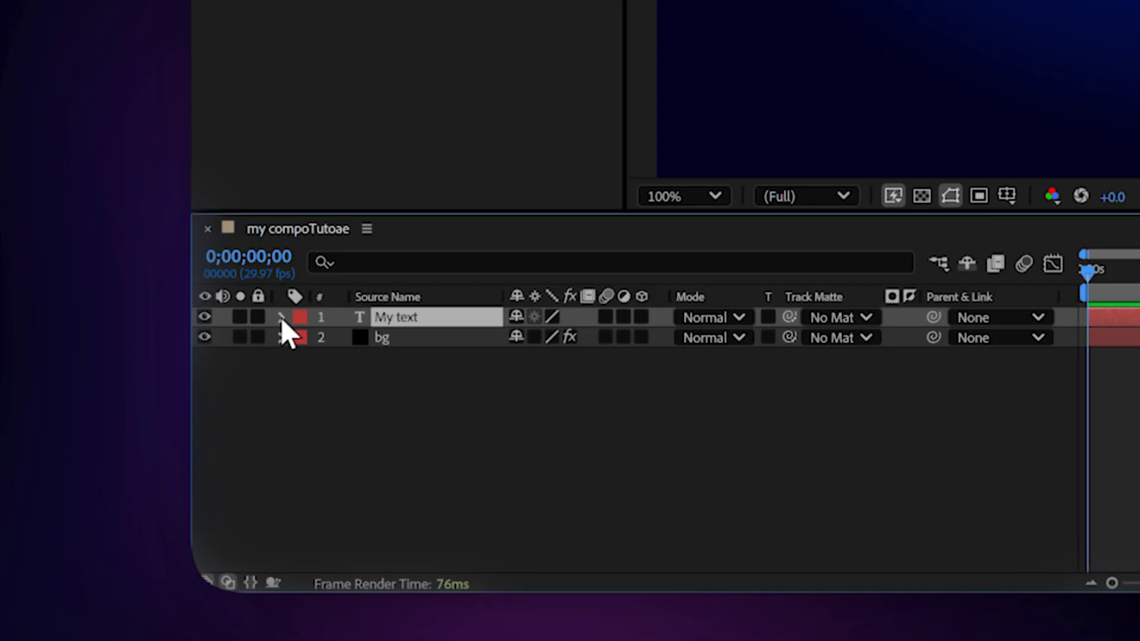
left_click(282, 317)
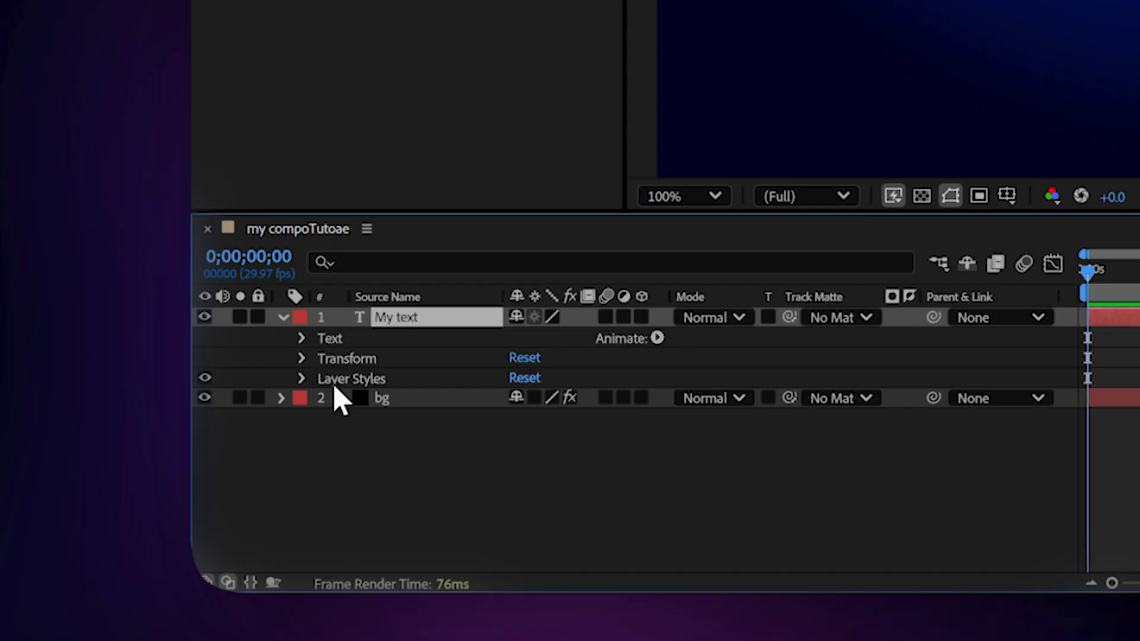
left_click(302, 359)
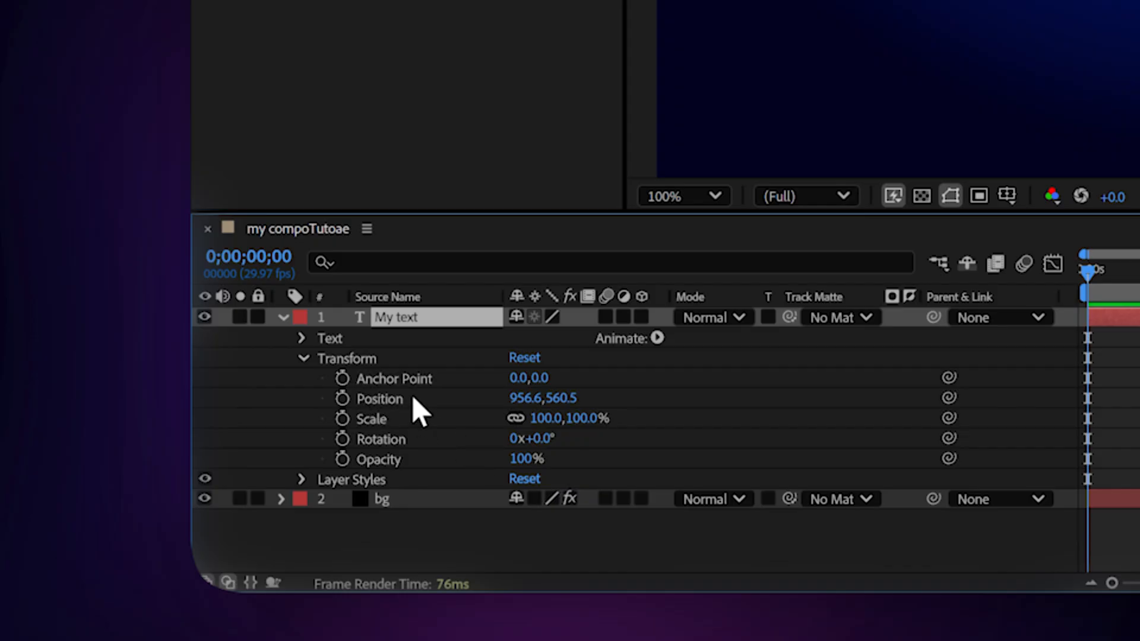
left_click(342, 398)
left_click(342, 459)
left_click_drag(523, 459, 391, 479)
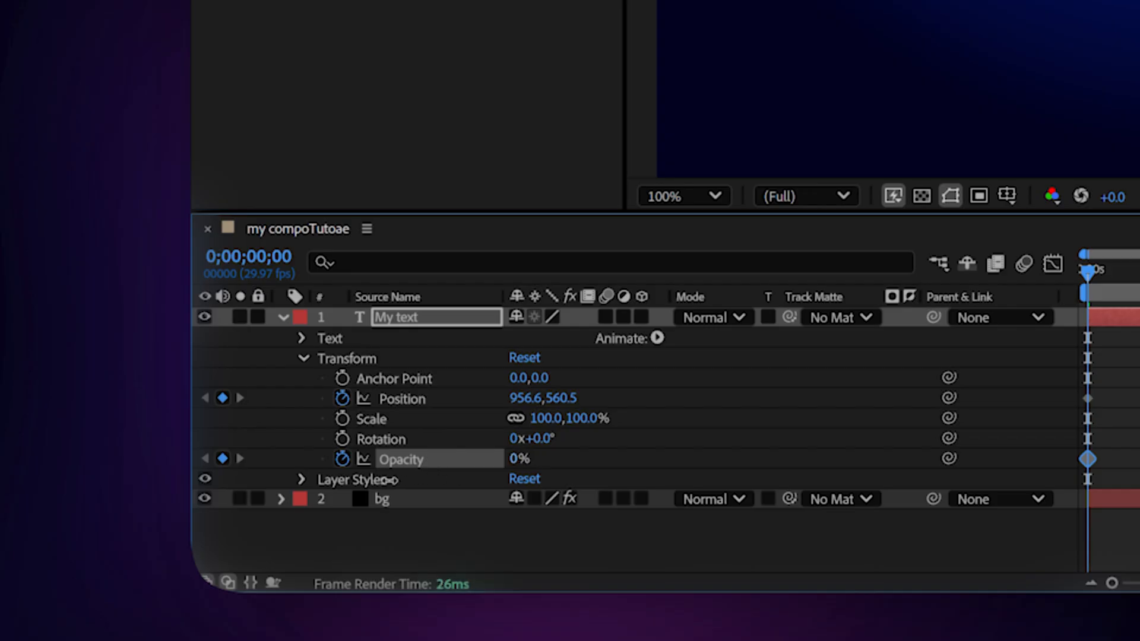
Add ending Position and Opacity keyframes about one second in, bringing the text up to its centered spot at full opacity.
left_click_drag(1087, 270, 1139, 276)
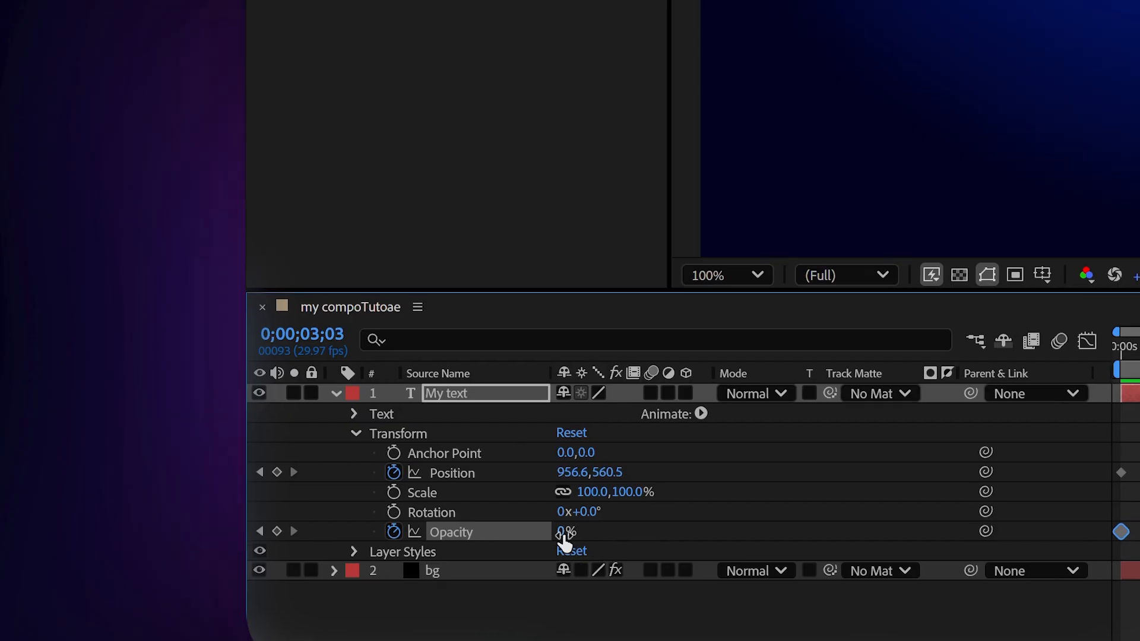
left_click_drag(0, 510, 0, 511)
left_click_drag(588, 532, 757, 527)
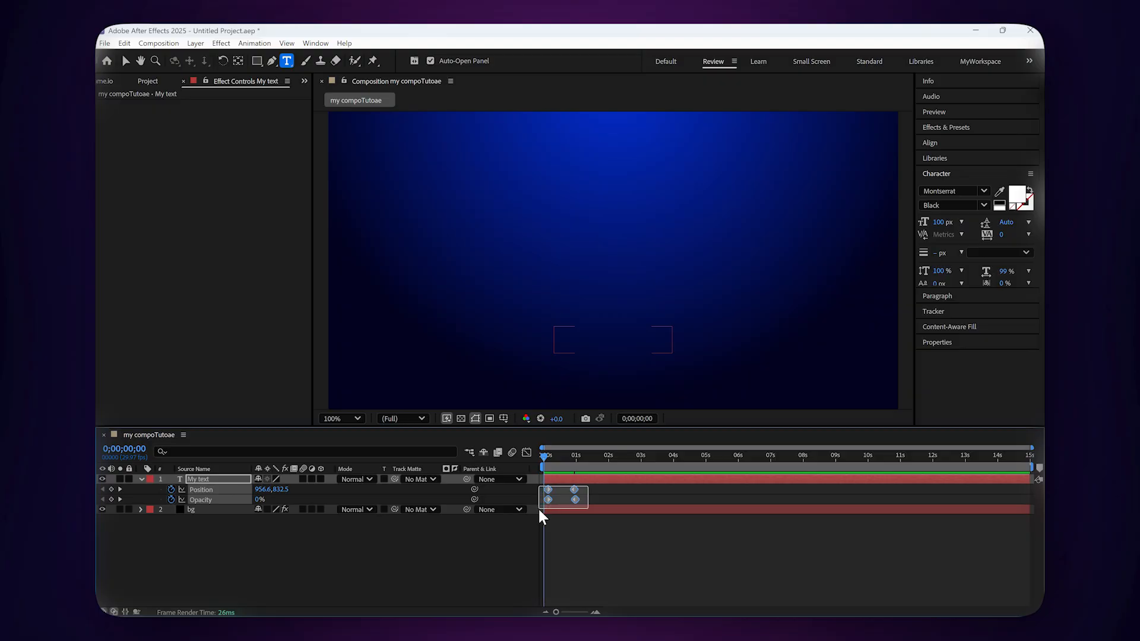
left_click_drag(538, 507, 588, 485)
Apply Easy Ease to the text layer's Position and Opacity keyframes.
right_click(572, 489)
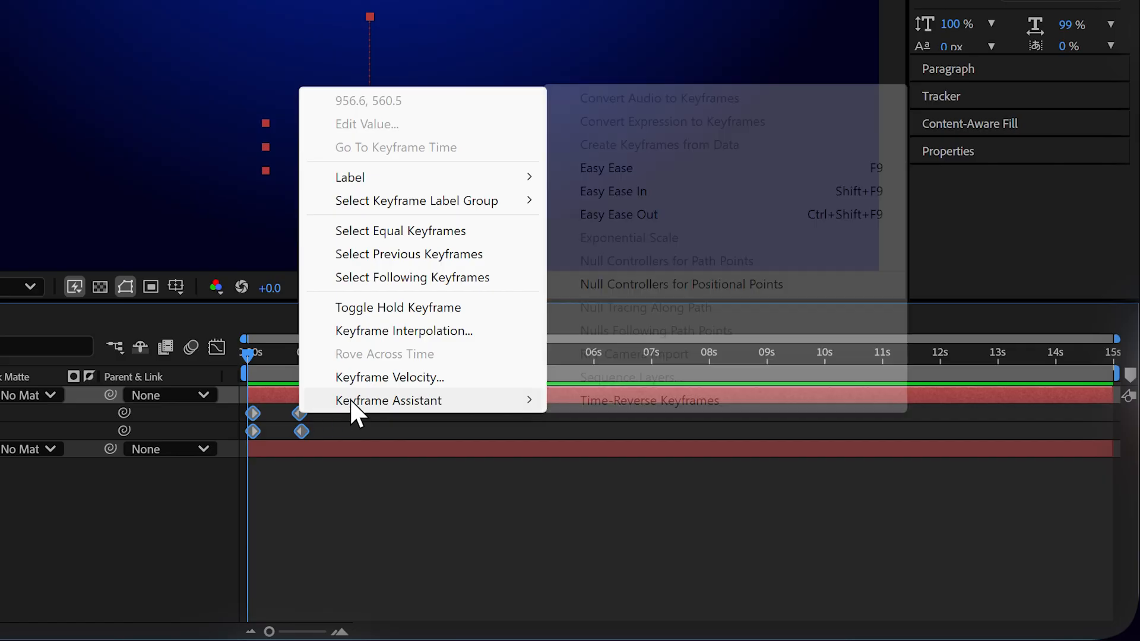
mouse_move(602, 483)
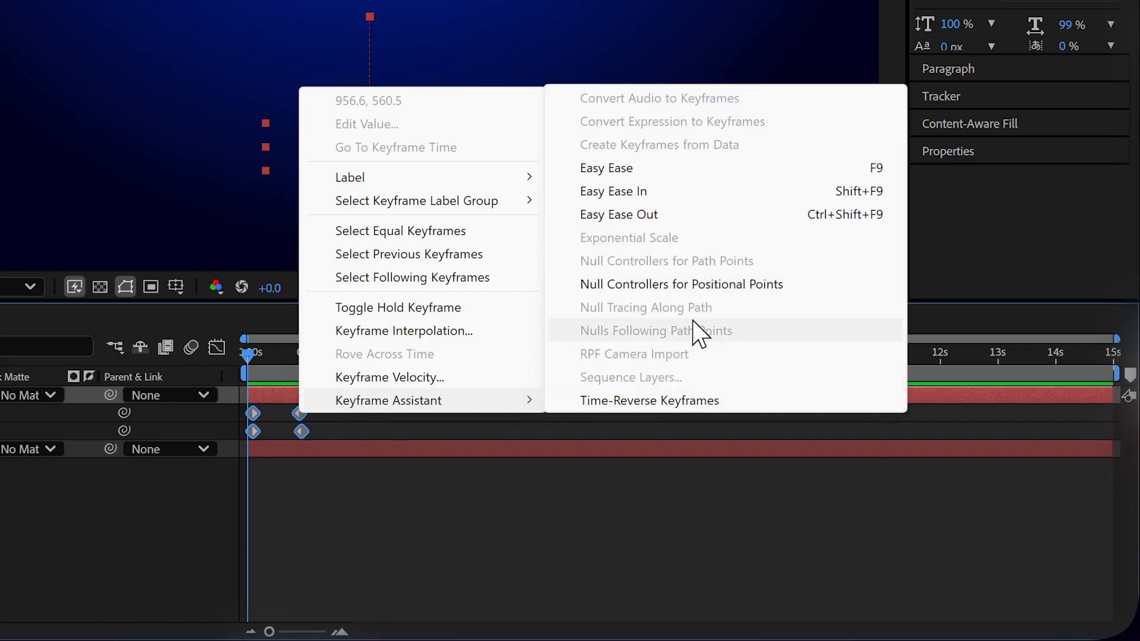
left_click(682, 168)
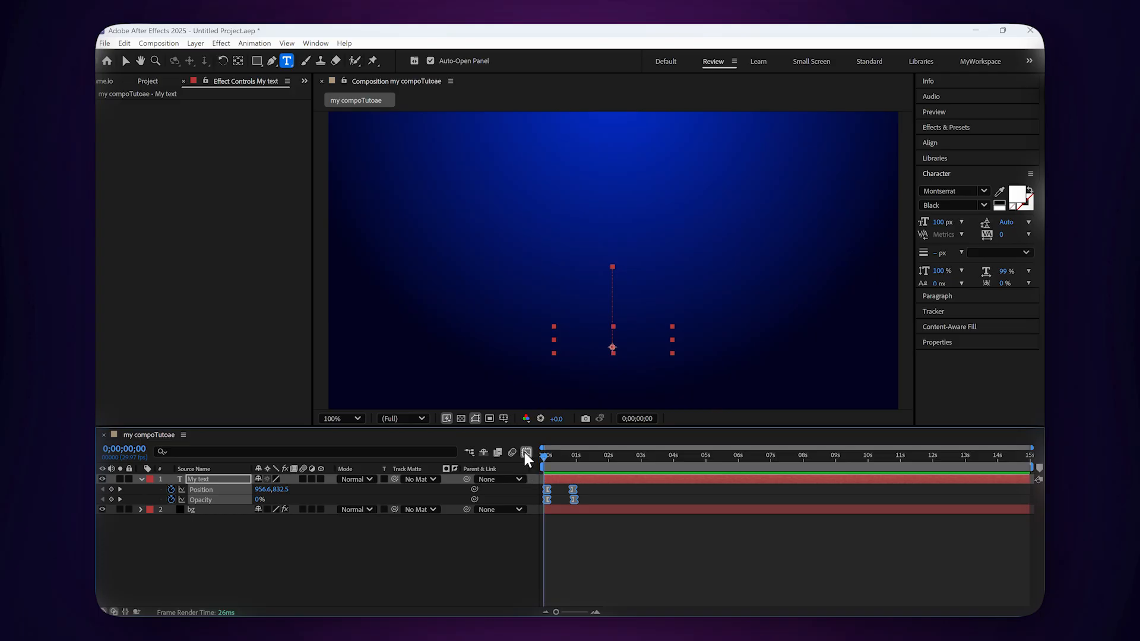
Open the Graph Editor and reshape the speed curve handles to sharpen the ease of the animation.
left_click(527, 453)
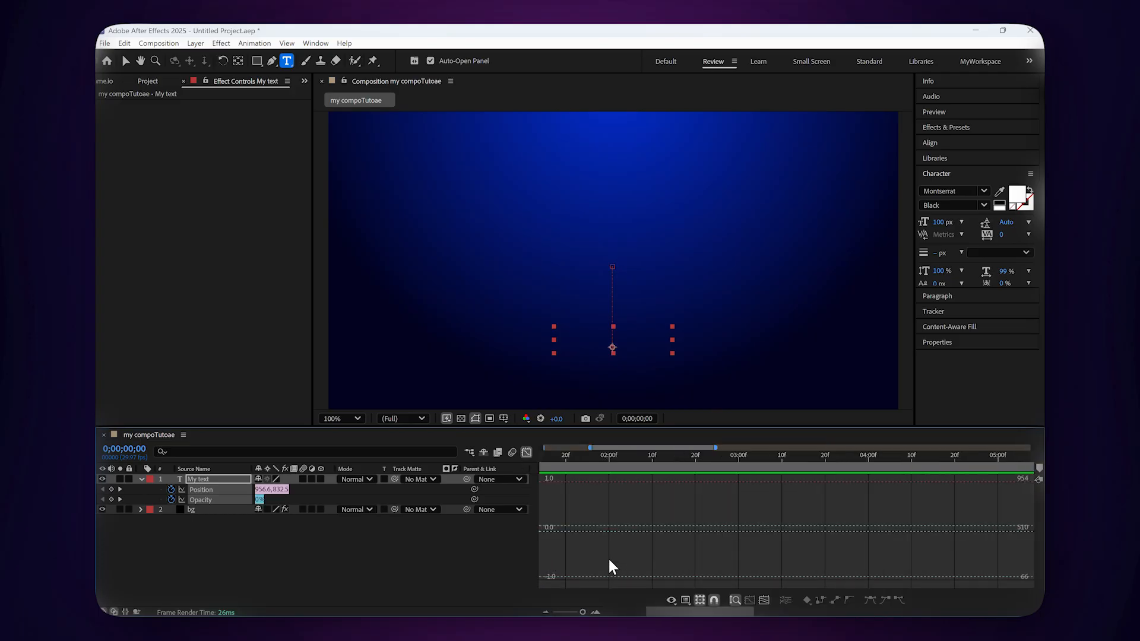
left_click_drag(838, 481, 459, 592)
left_click_drag(743, 580, 682, 580)
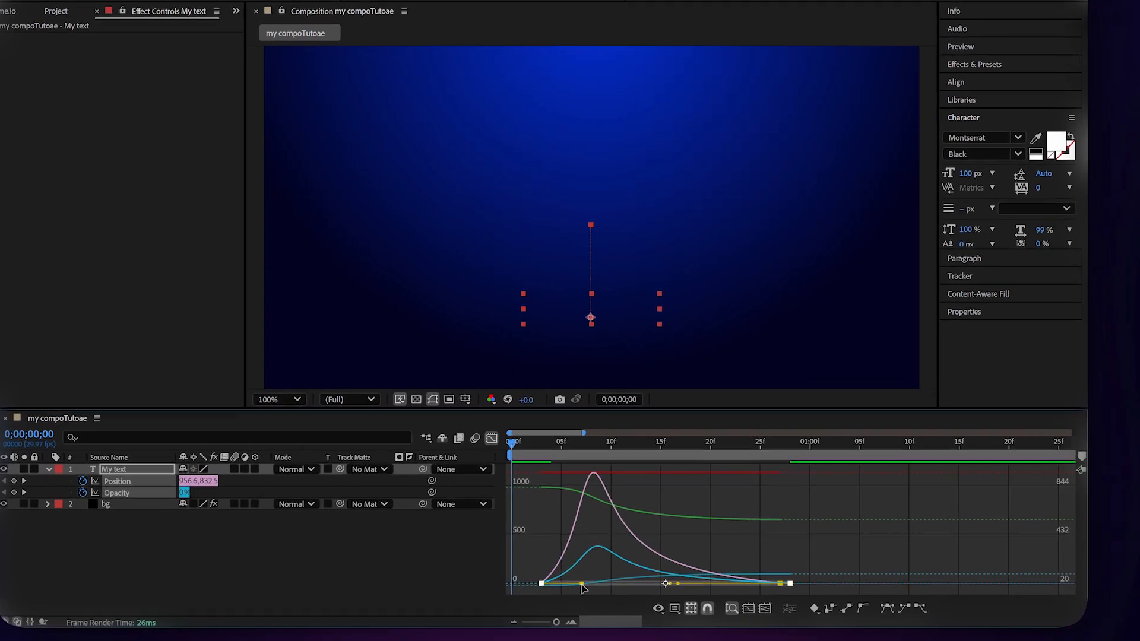
left_click_drag(582, 588, 653, 585)
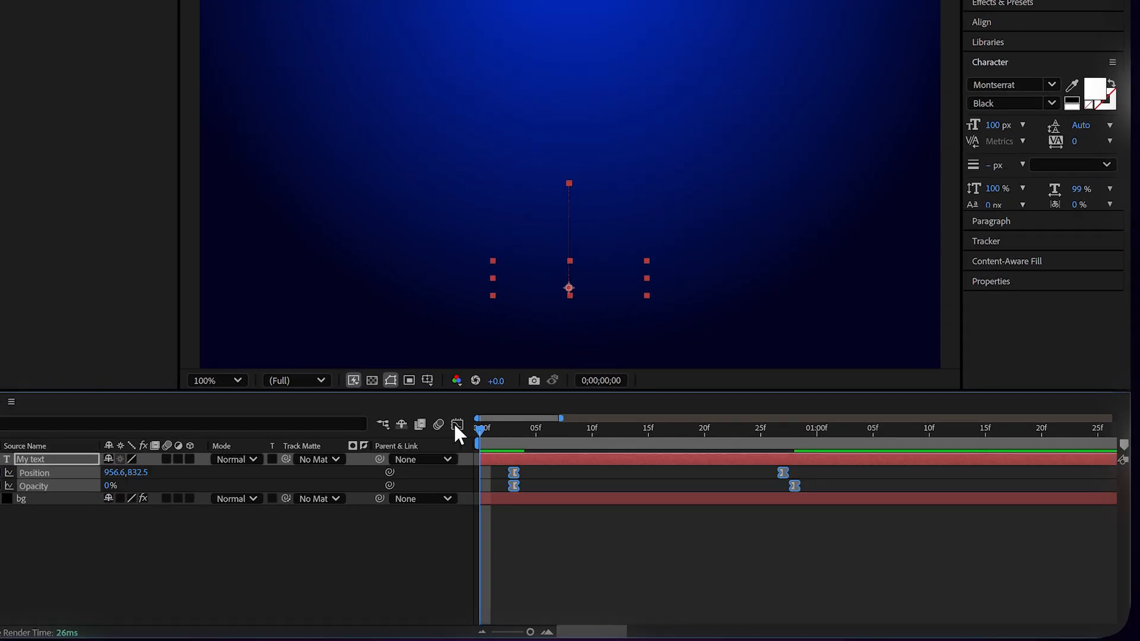
Enable Motion Blur on the text layer.
left_click(492, 438)
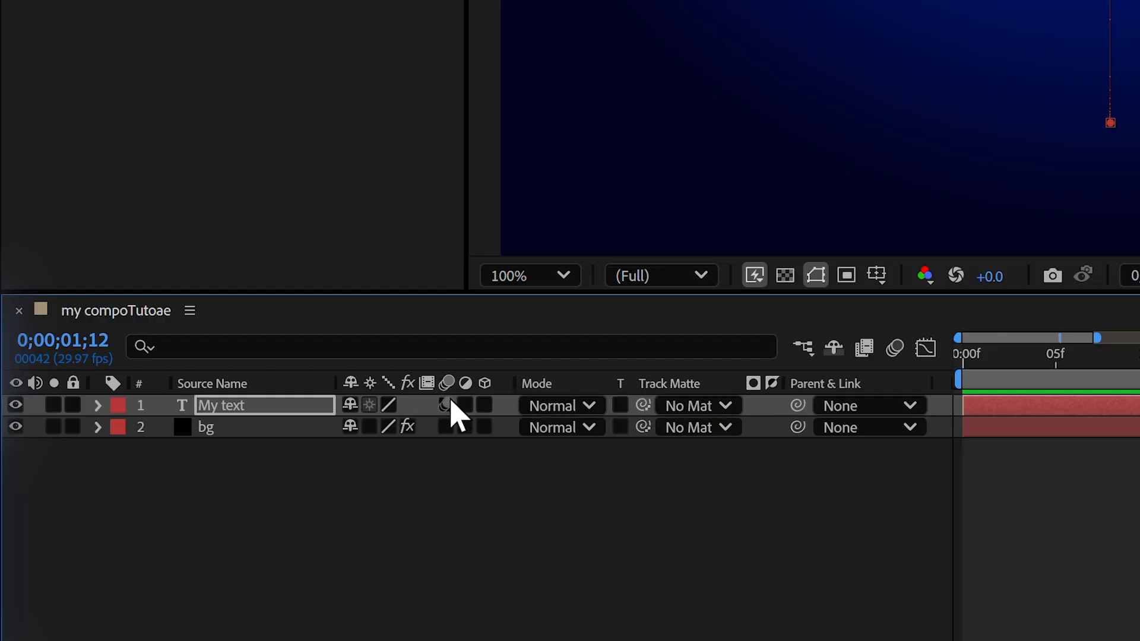
left_click(304, 480)
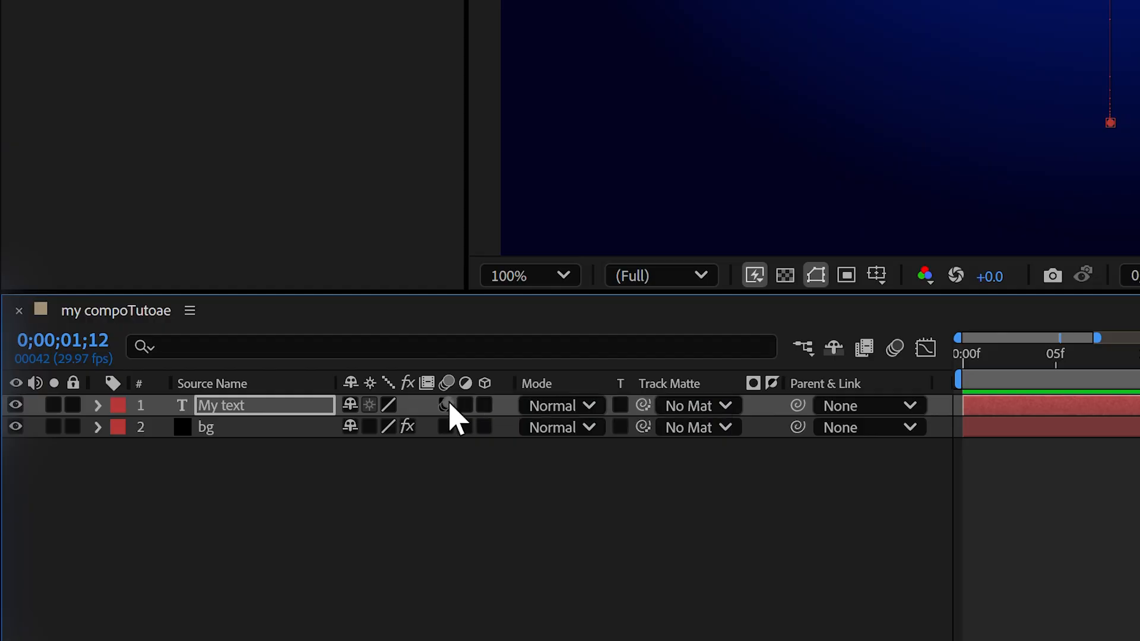